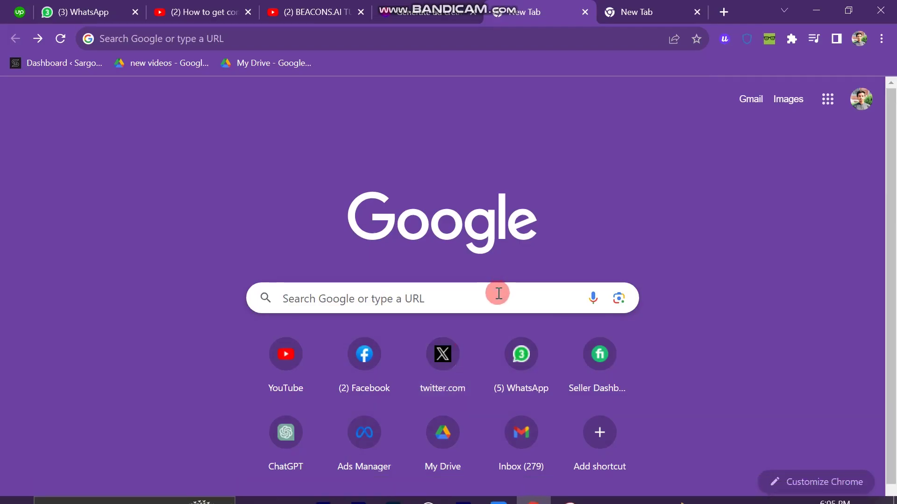
Step: Search Google for beacons.ai and open the Beacons homepage from the results
left_click(499, 293)
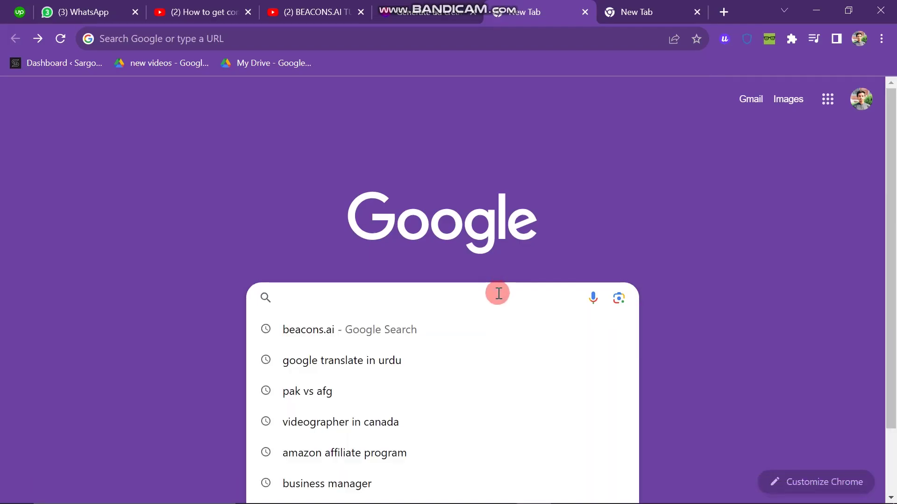
type("beacons.ai")
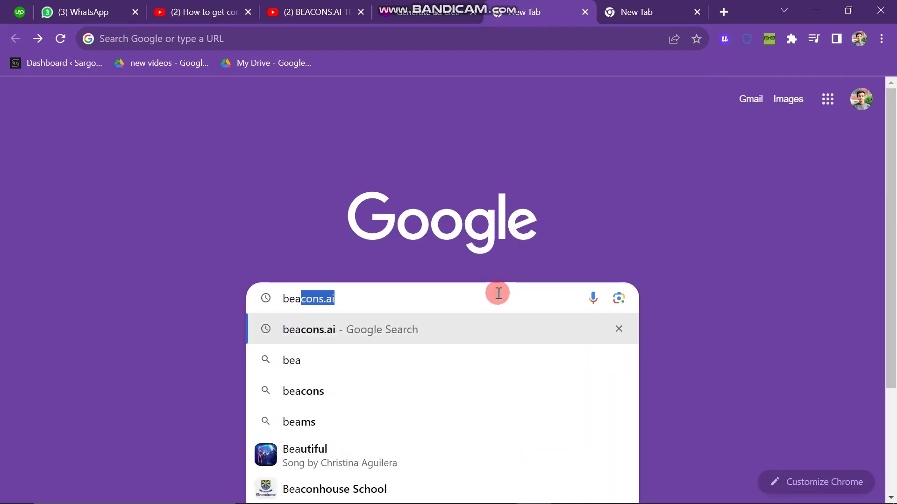
key("Return")
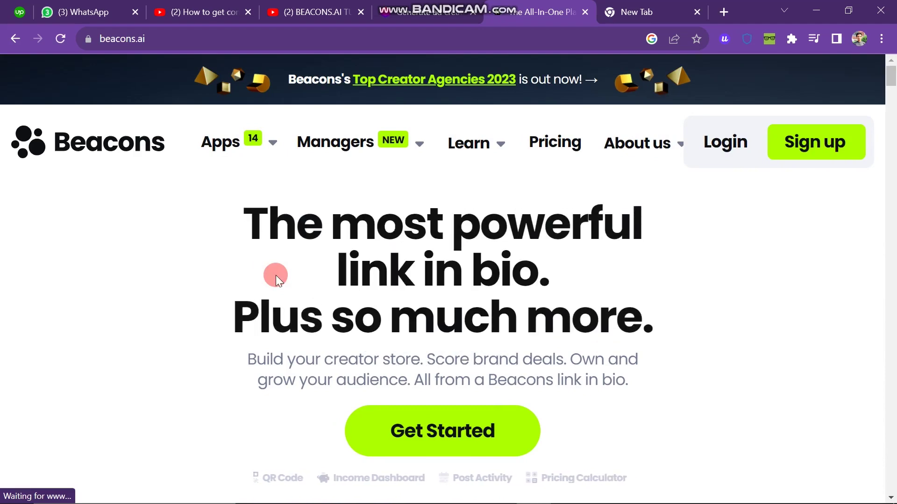
Step: Browse the Apps, Managers and Learn menus, then go to the Pricing page
left_click(279, 148)
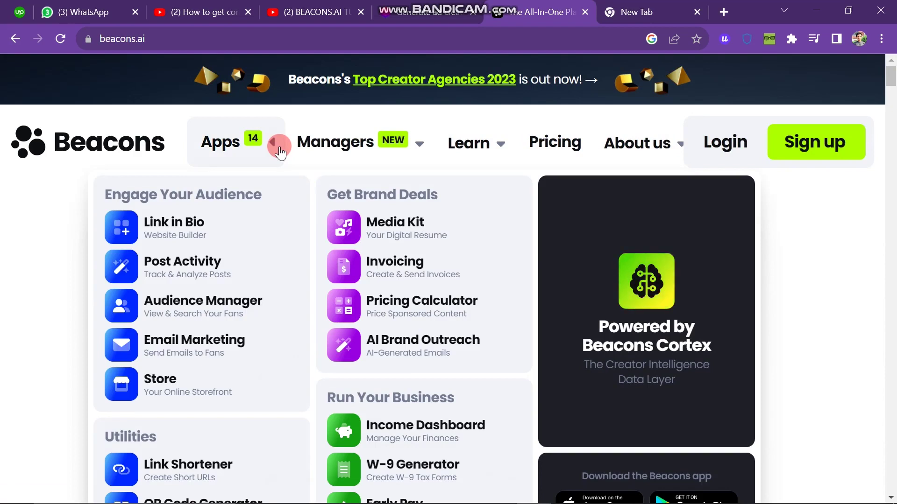
scroll(279, 148, "down", 1)
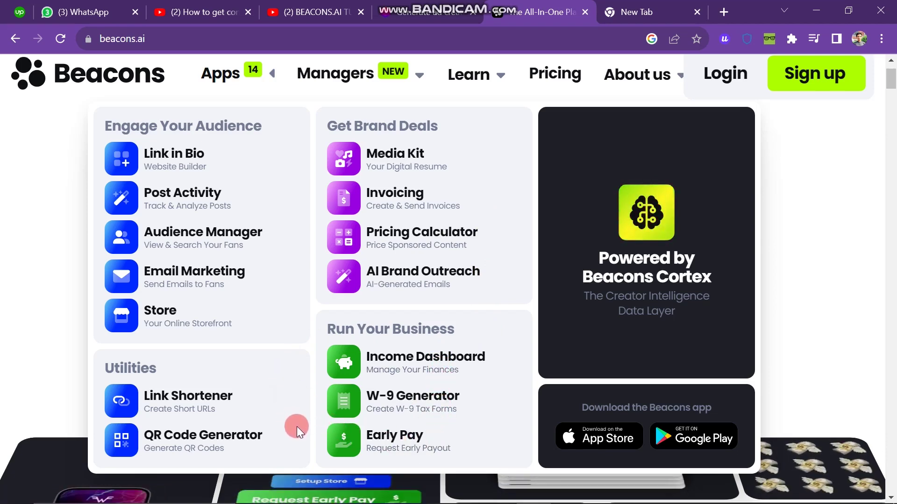
mouse_move(412, 67)
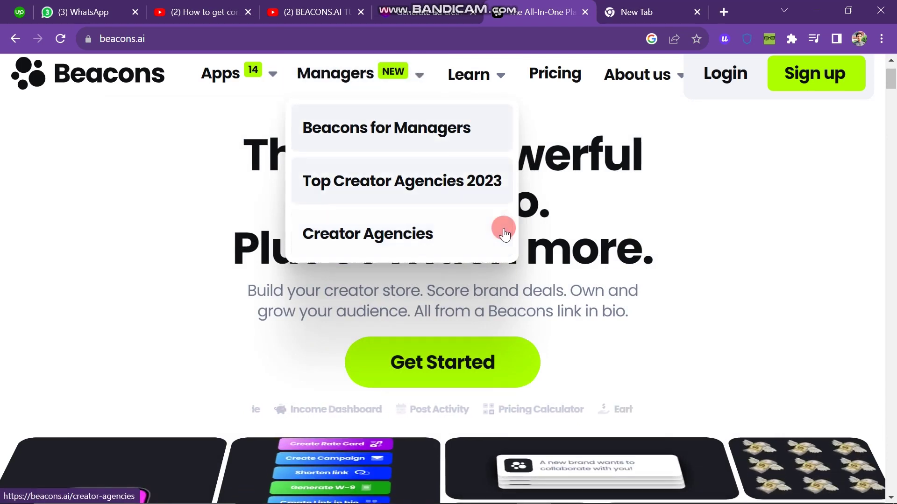
mouse_move(498, 76)
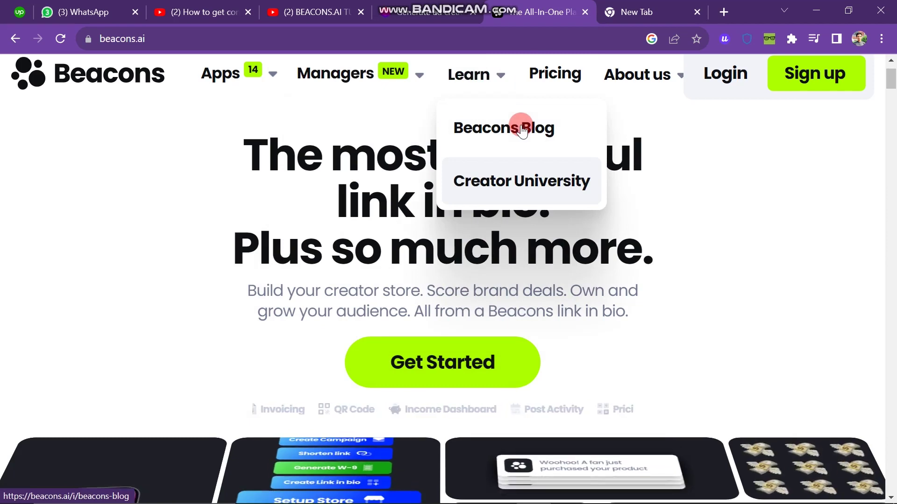
left_click(562, 79)
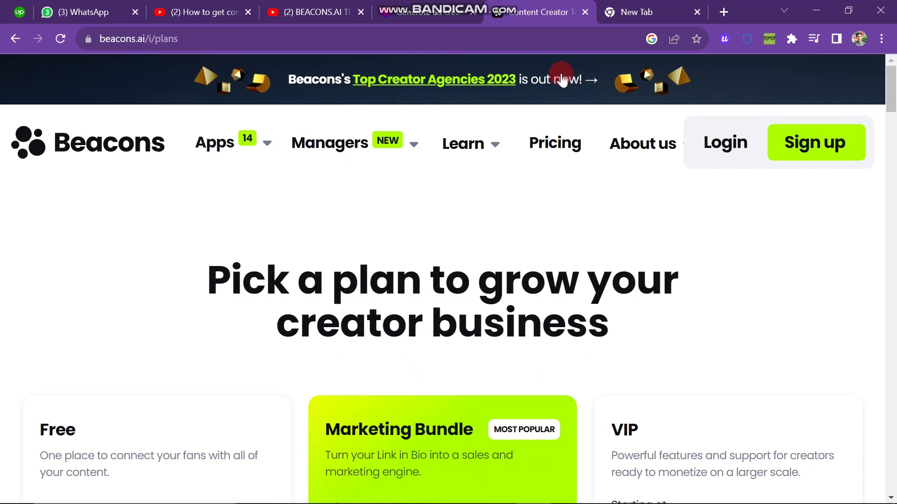
Step: Look over the Free, Marketing Bundle and VIP plans and zoom the page to 90%
scroll(562, 79, "down", 6)
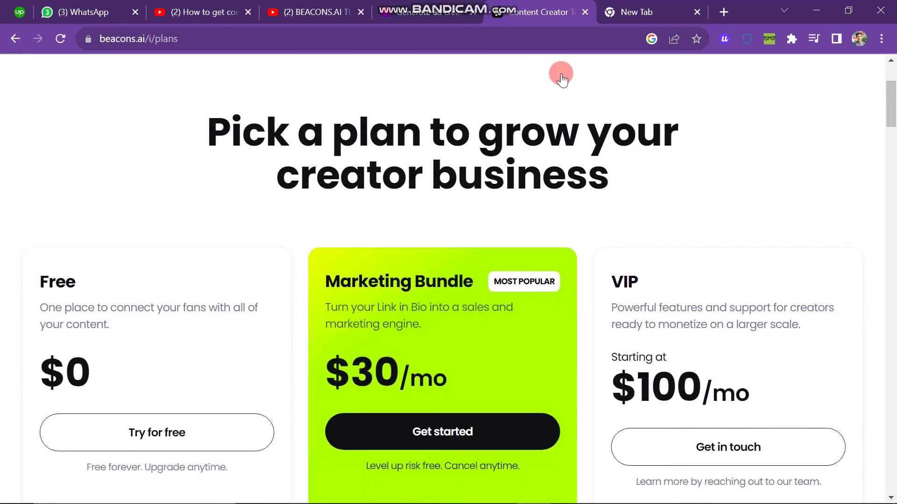
scroll(562, 79, "down", 3)
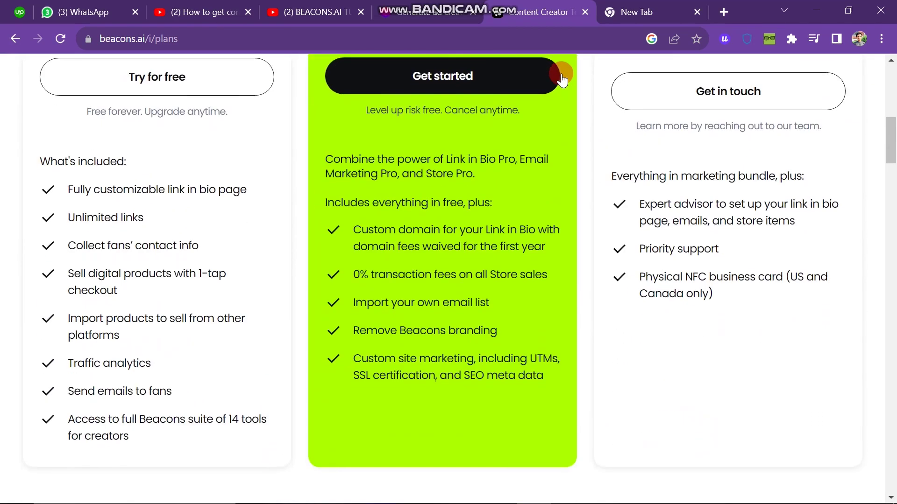
scroll(562, 80, "up", 4)
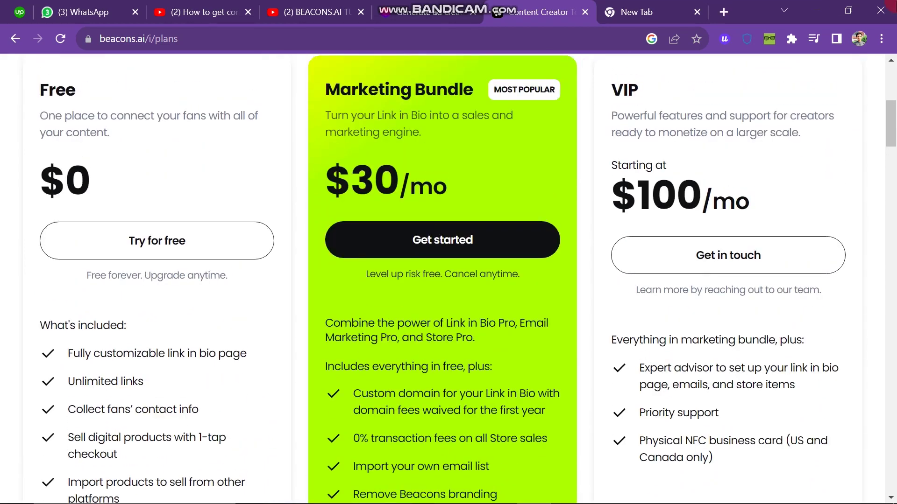
left_click(881, 39)
left_click(787, 202)
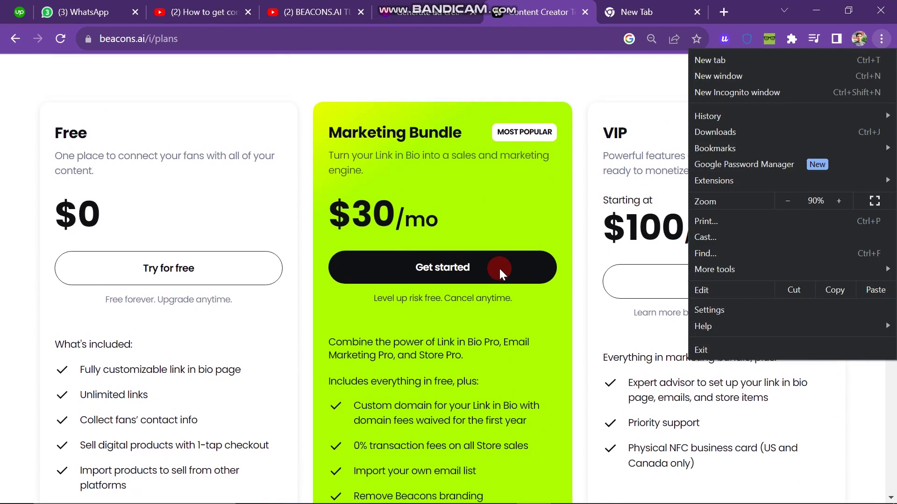
left_click(674, 88)
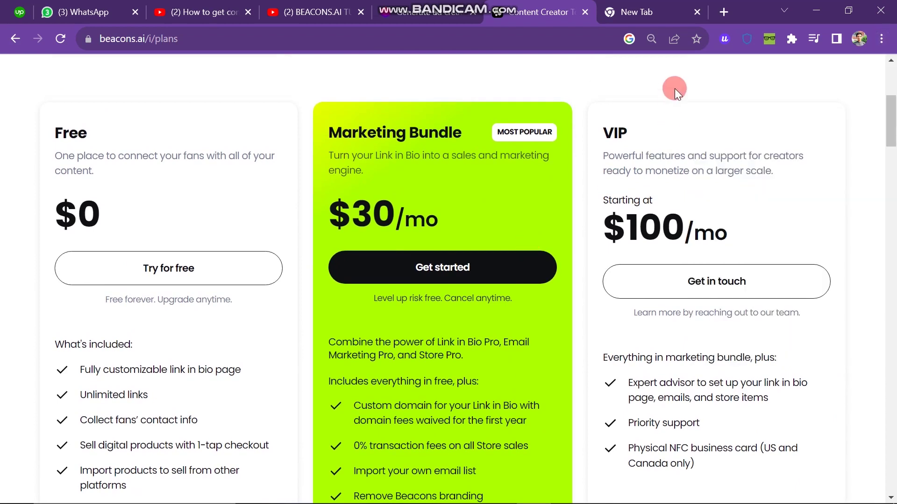
mouse_move(424, 499)
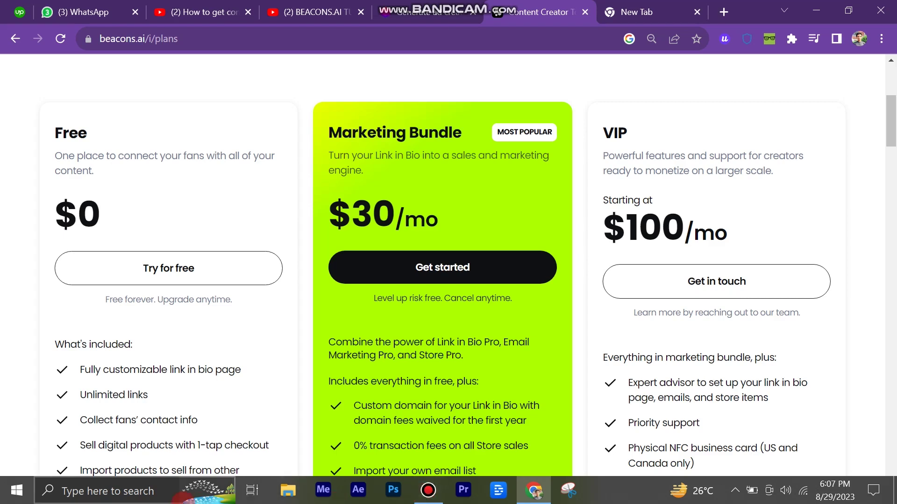
Step: Read through the plan feature lists, then go back to the Beacons homepage
scroll(197, 391, "down", 2)
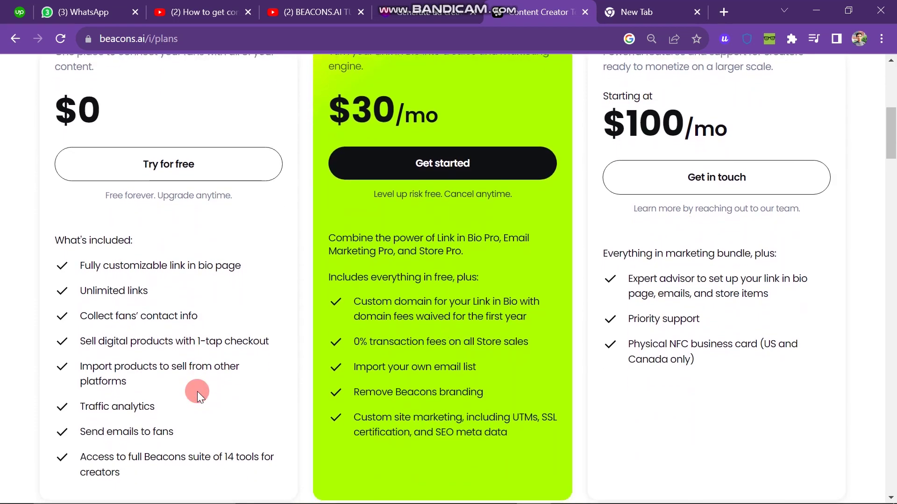
scroll(198, 391, "down", 1)
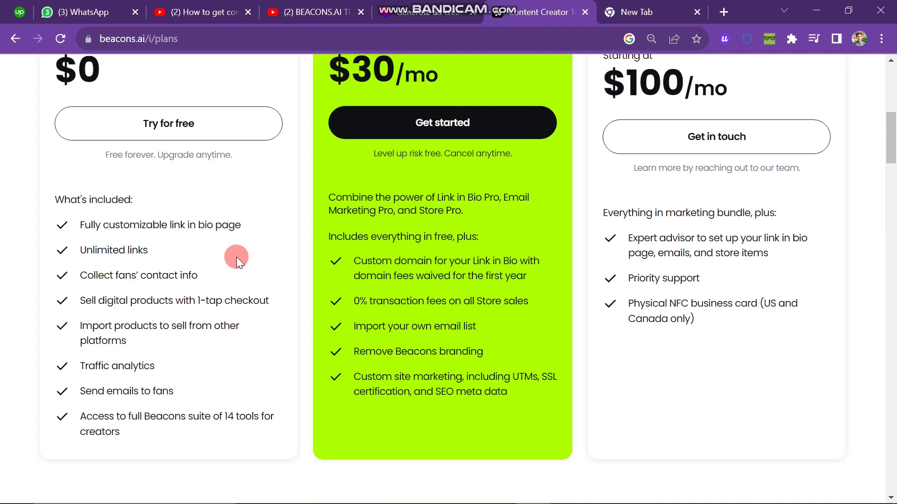
scroll(236, 257, "up", 3)
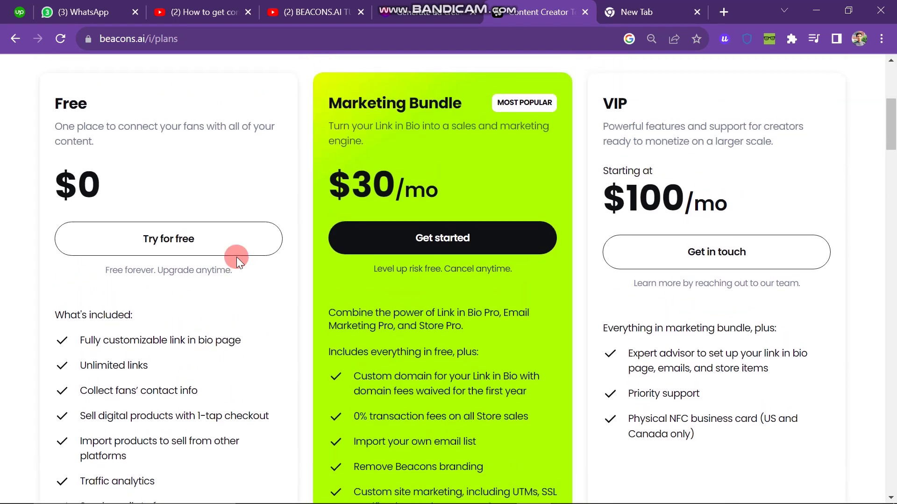
scroll(654, 340, "down", 1)
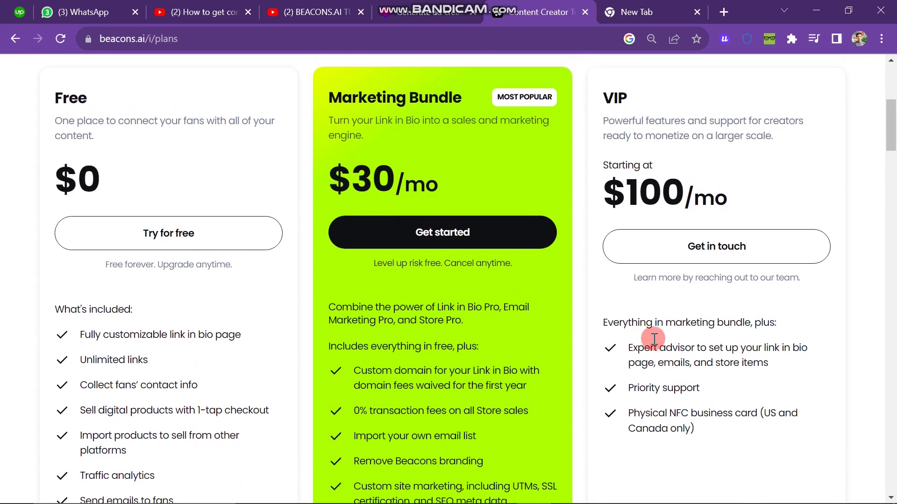
scroll(654, 339, "up", 1)
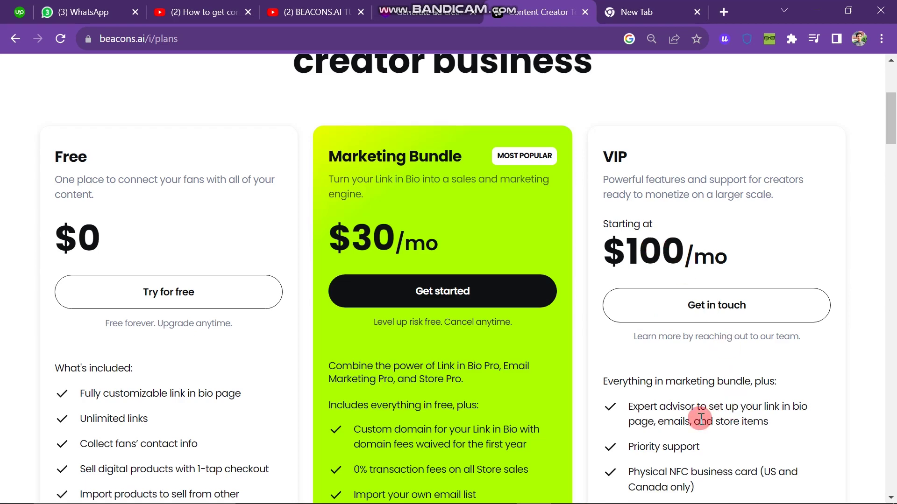
scroll(700, 418, "down", 2)
scroll(700, 418, "down", 3)
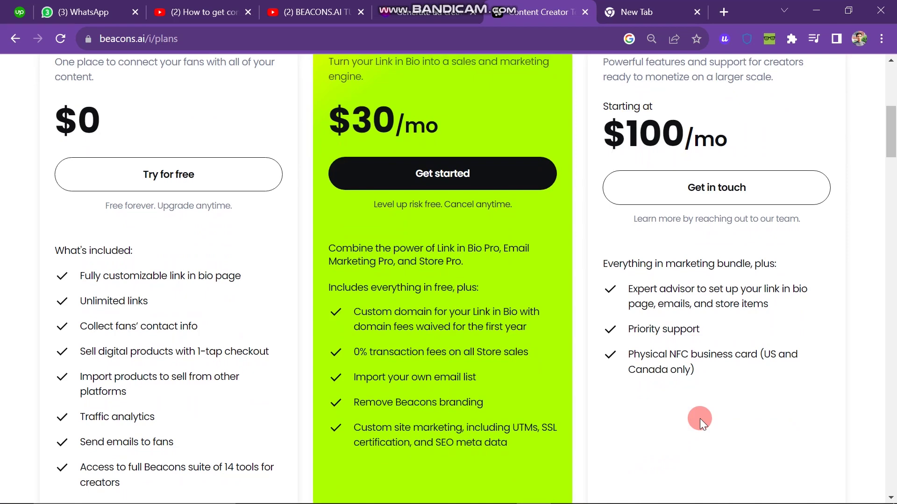
scroll(700, 419, "up", 3)
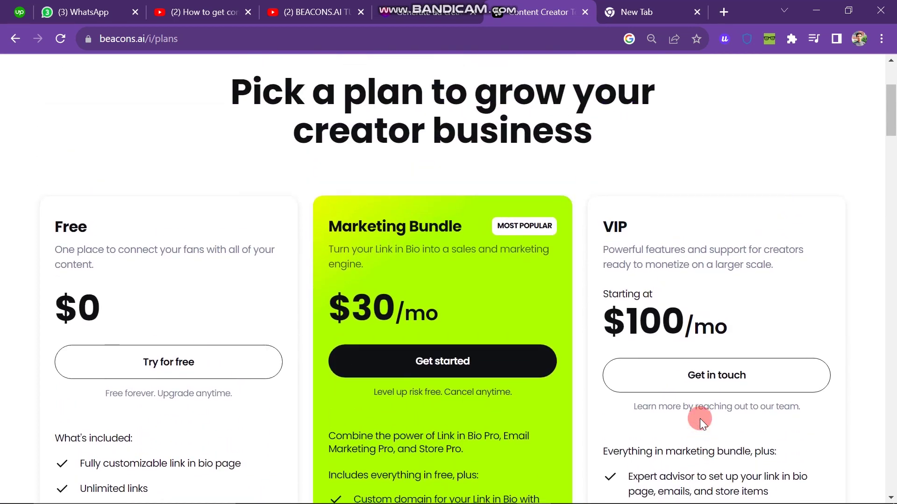
scroll(700, 419, "down", 2)
key("alt+Left")
Step: Enter a first username in the claim field and note the not-available message
scroll(683, 377, "down", 10)
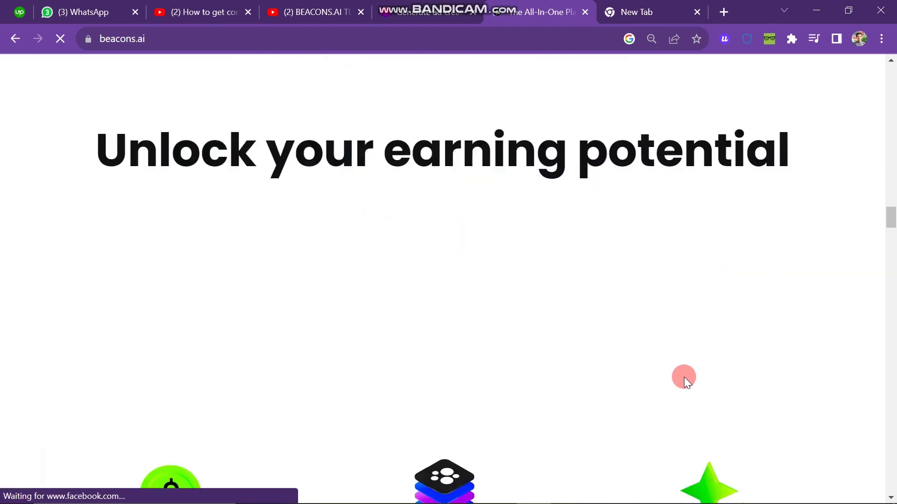
scroll(684, 377, "up", 3)
scroll(684, 377, "up", 1)
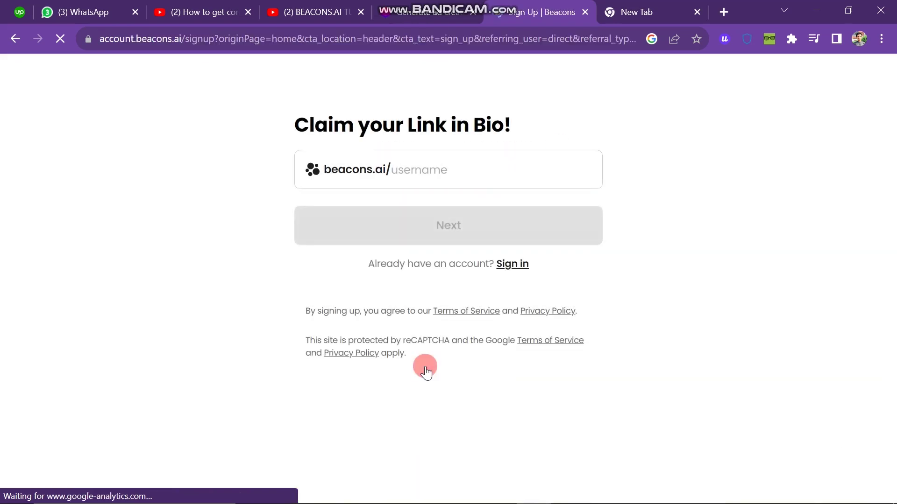
left_click(421, 179)
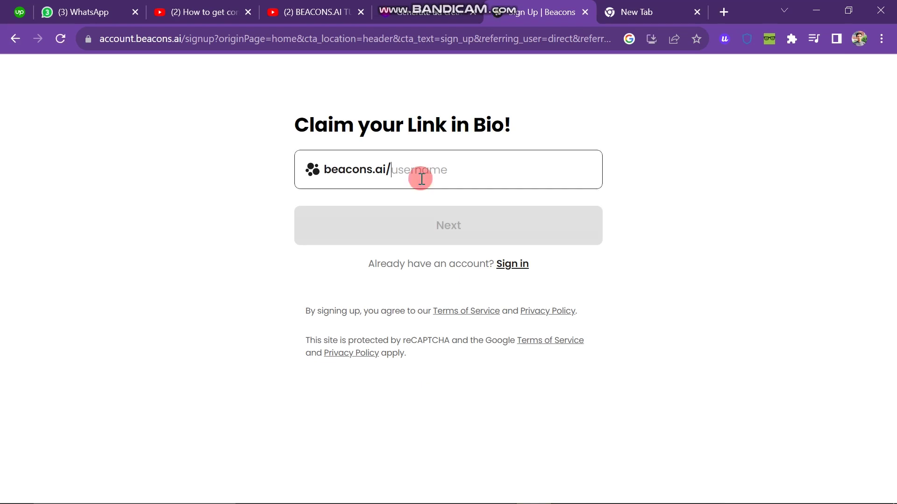
type("usama")
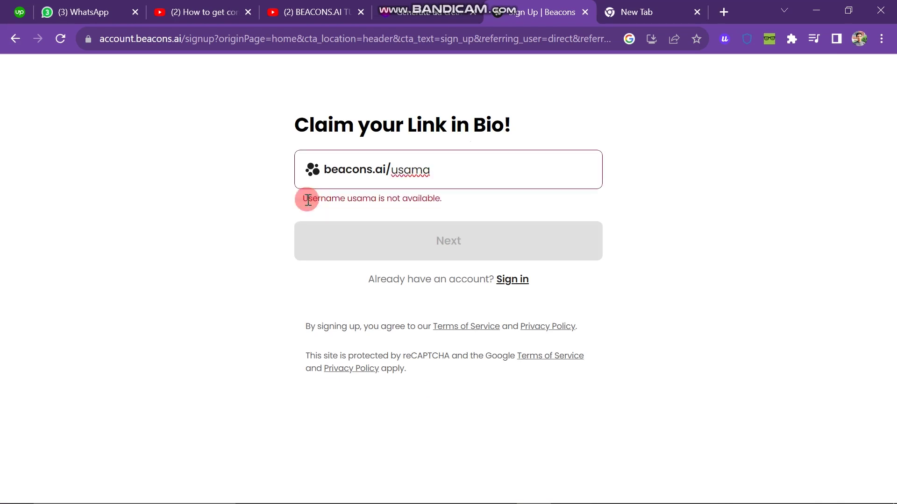
left_click_drag(308, 198, 434, 195)
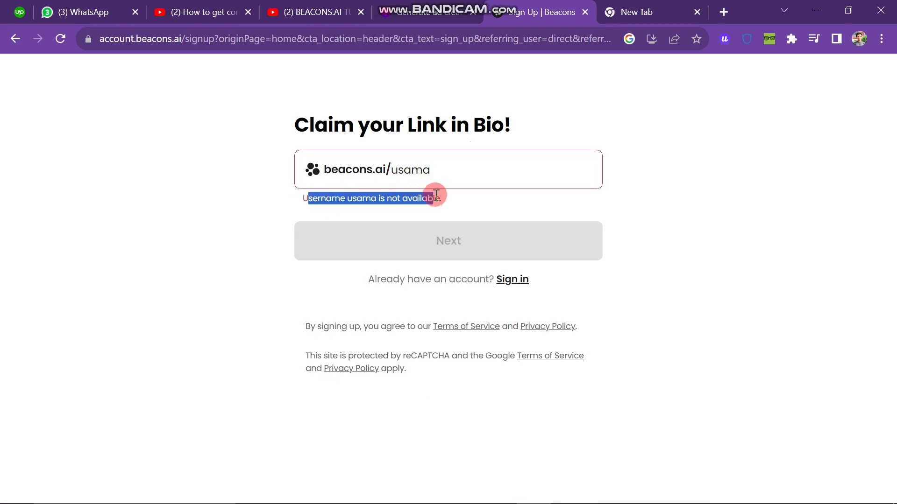
Step: Extend the username without the hyphen until accepted and continue to the sign-up form
left_click(452, 176)
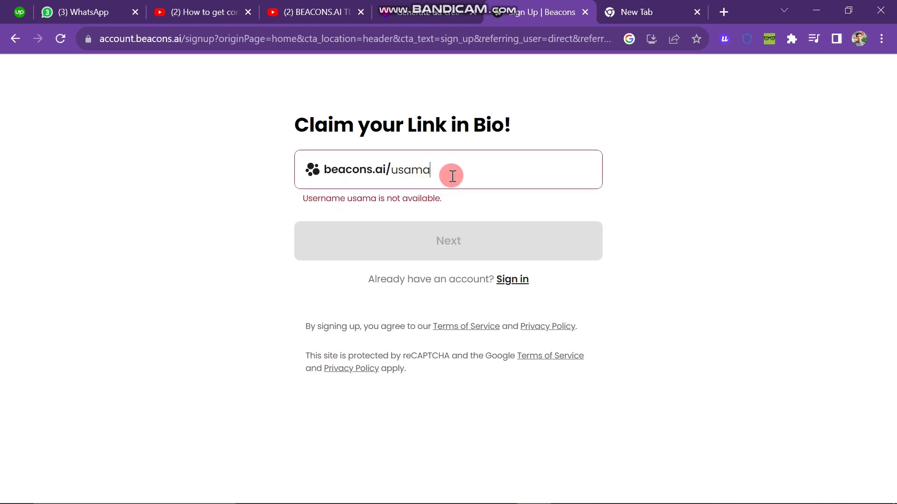
type("-yo")
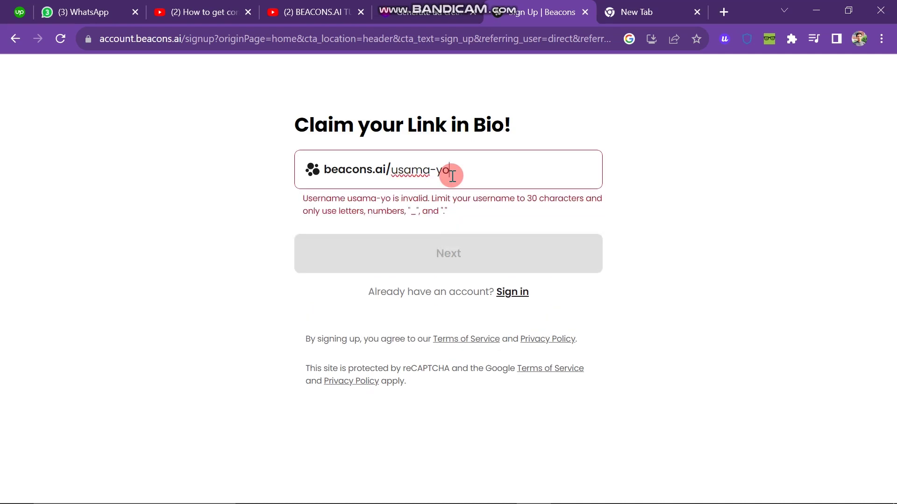
key("BackSpace")
key("BackSpace")
key("BackSpace")
type("youcas")
left_click(500, 234)
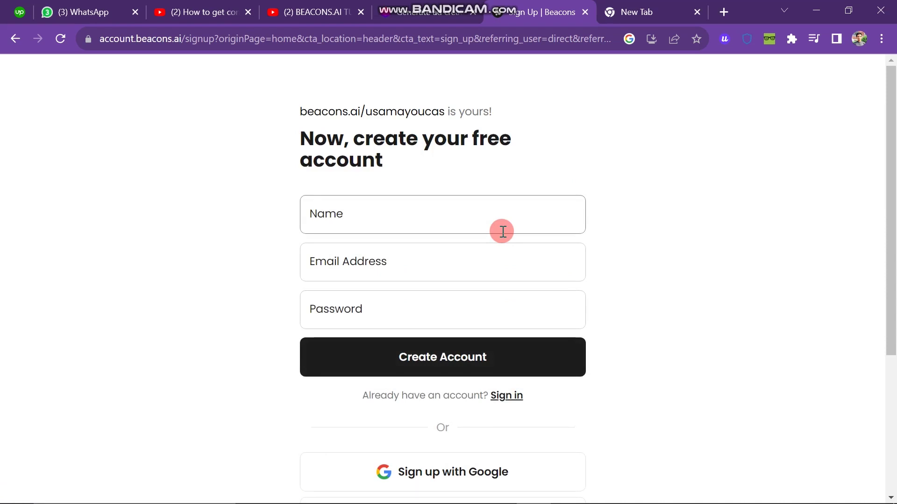
Step: Fill in the name, e-mail and password, pass the robot check, and create the account
left_click(389, 219)
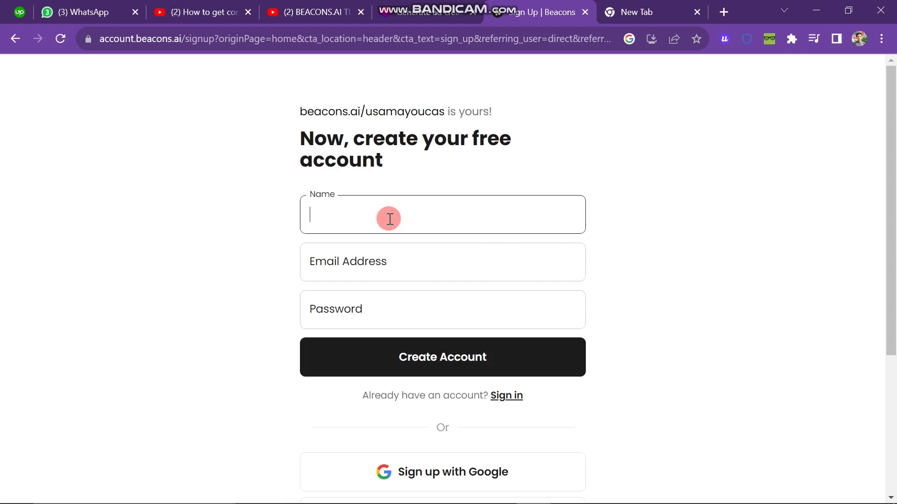
type("usama")
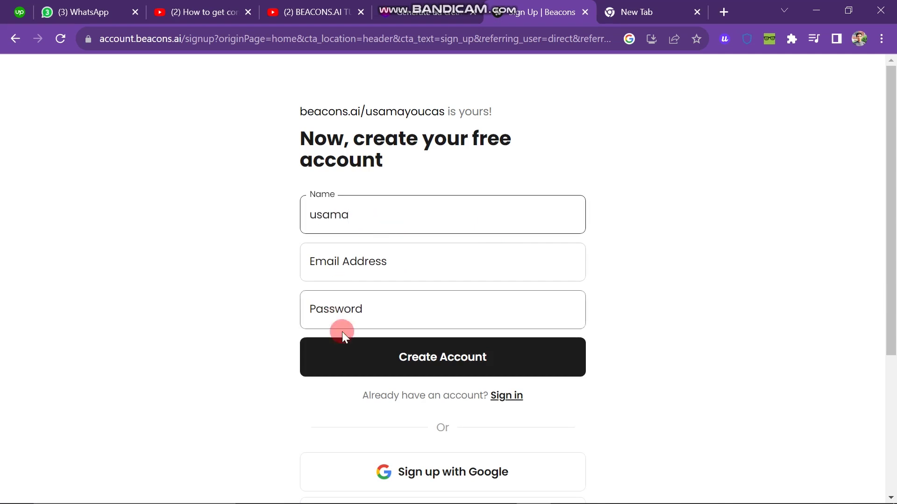
left_click(394, 254)
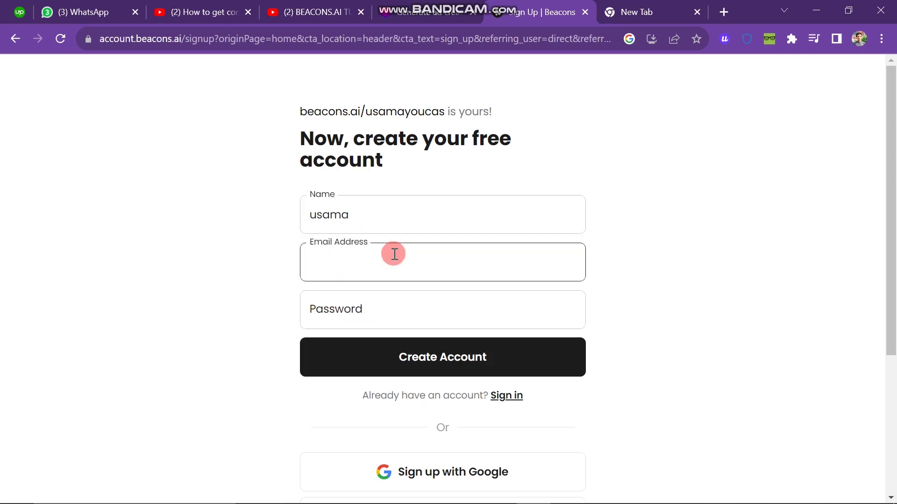
type("usam")
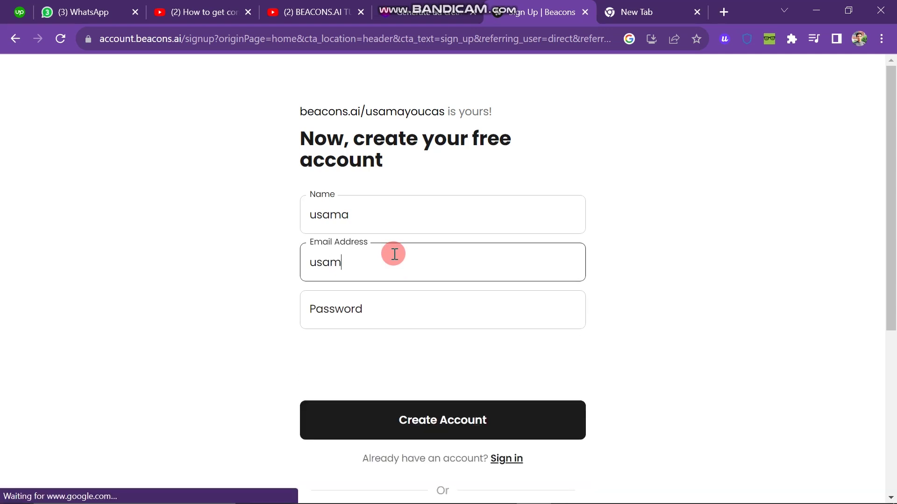
left_click(373, 306)
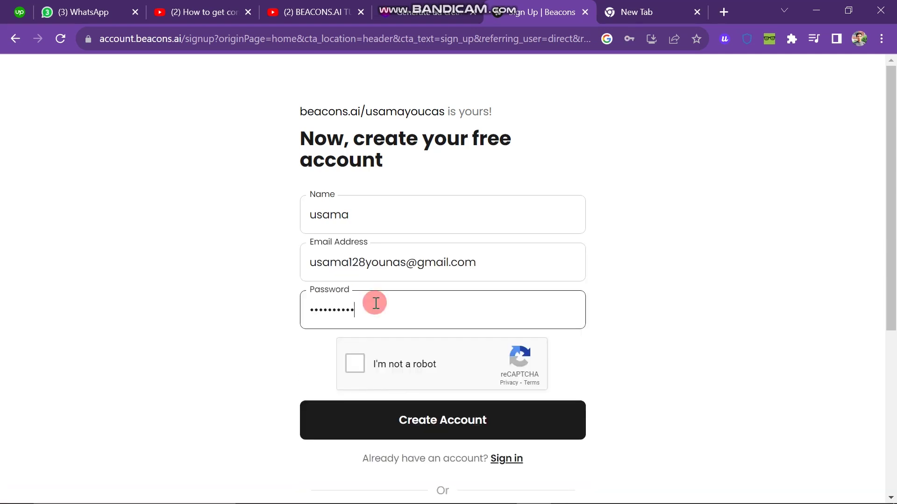
left_click(355, 373)
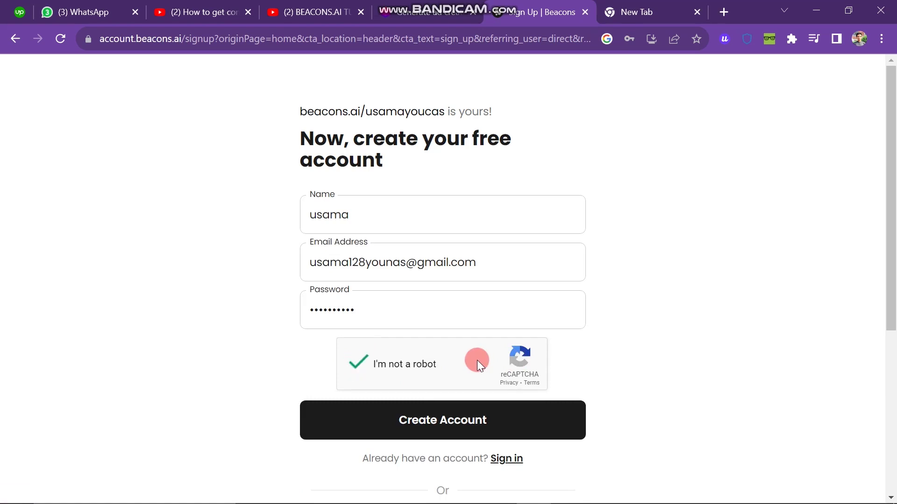
left_click(448, 410)
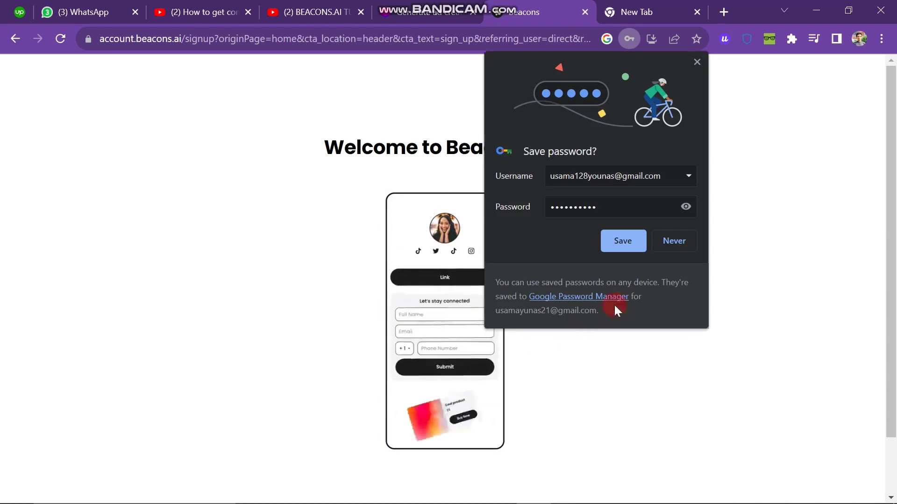
Step: Save the login in Chrome, review the connected Twitter account, and skip the social accounts step
left_click(618, 240)
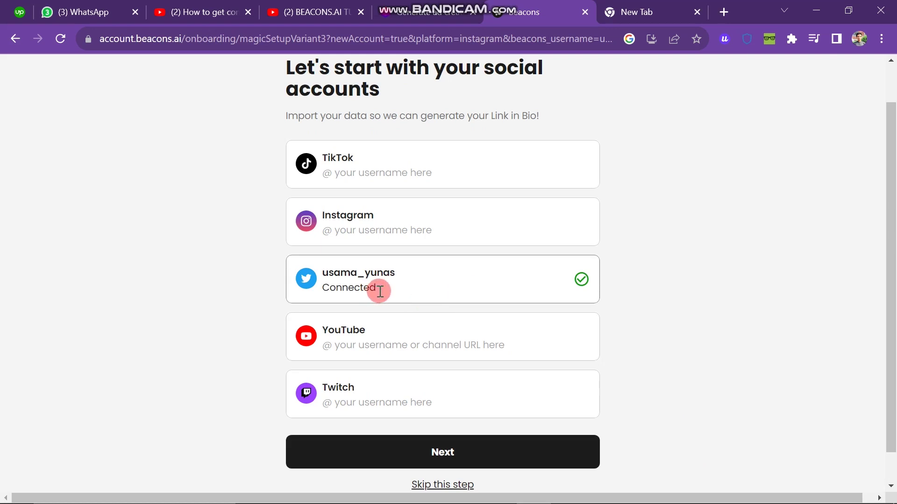
left_click(326, 287)
left_click(808, 400)
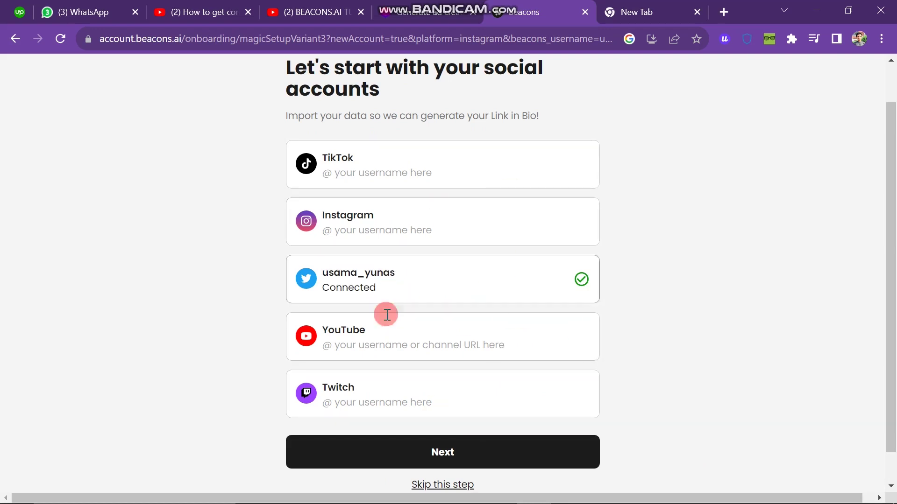
scroll(652, 384, "down", 1)
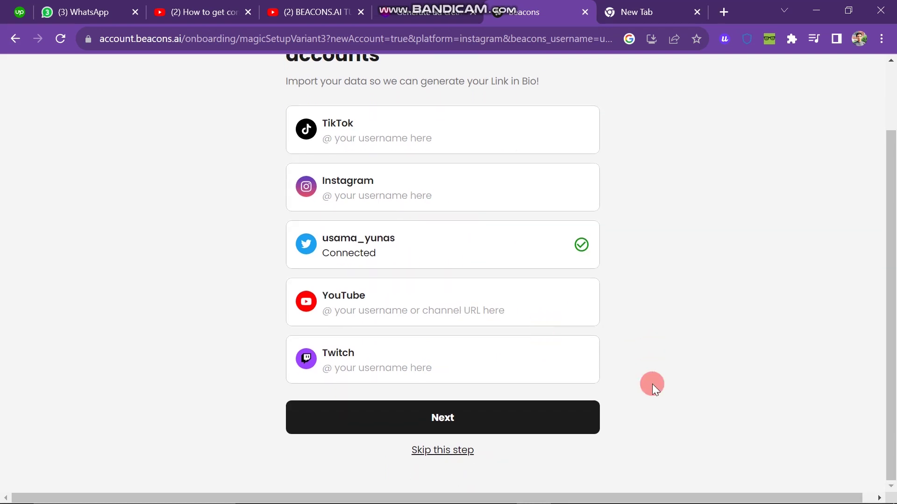
scroll(652, 383, "up", 1)
scroll(497, 306, "down", 1)
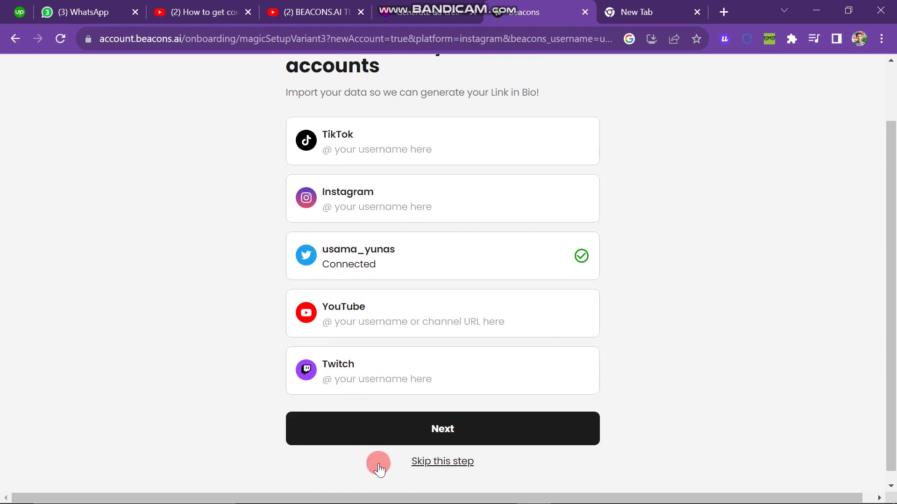
left_click(436, 461)
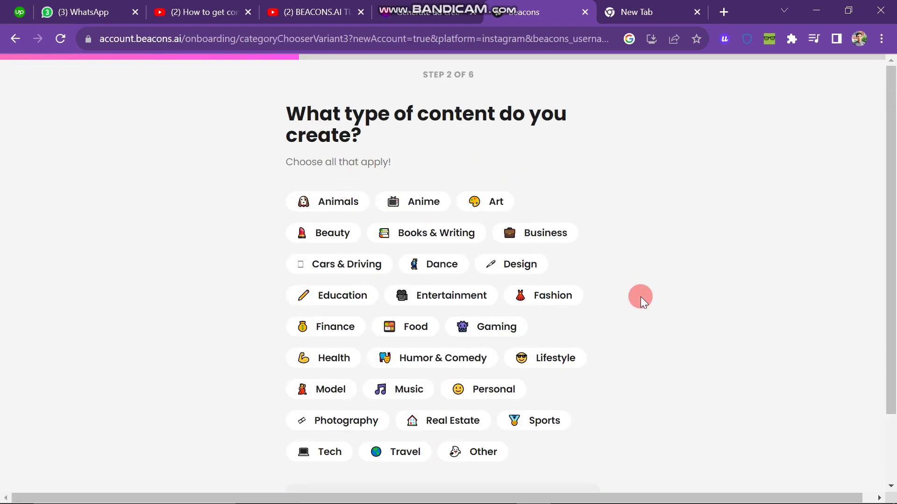
Step: Skip the content category and main goal onboarding steps
scroll(640, 296, "down", 1)
left_click(443, 480)
left_click_drag(293, 80, 848, 119)
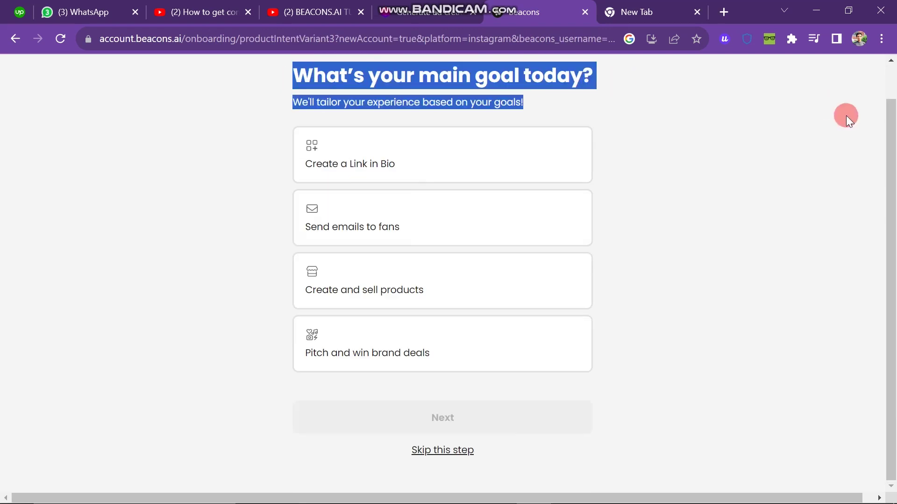
left_click(701, 210)
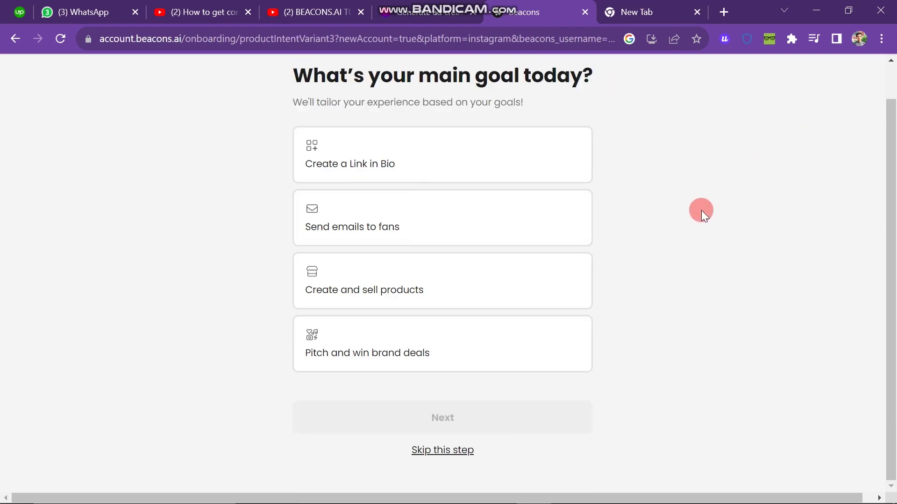
left_click(427, 449)
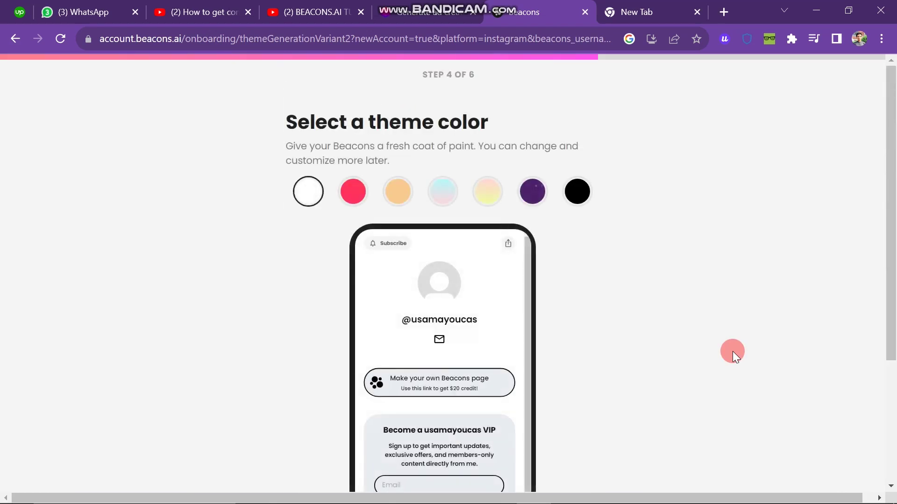
Step: Keep the white theme, then decline the custom domain and upgrade offers
scroll(421, 320, "down", 5)
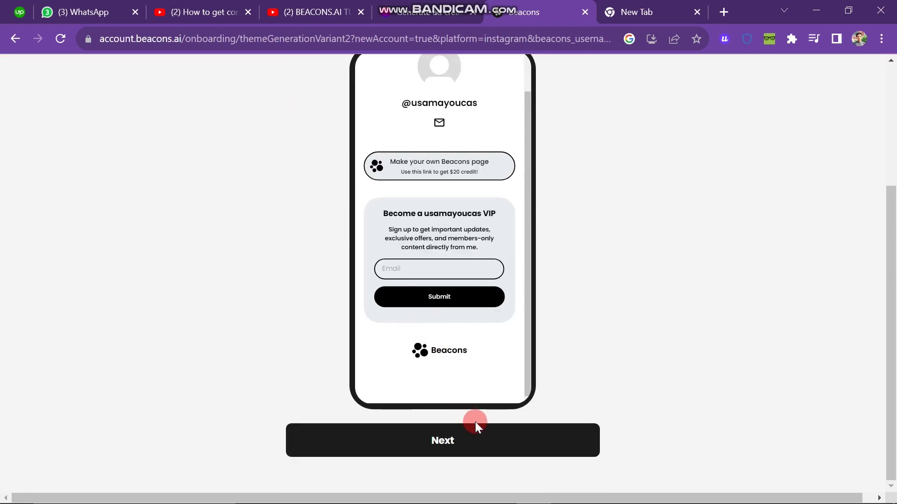
left_click(476, 433)
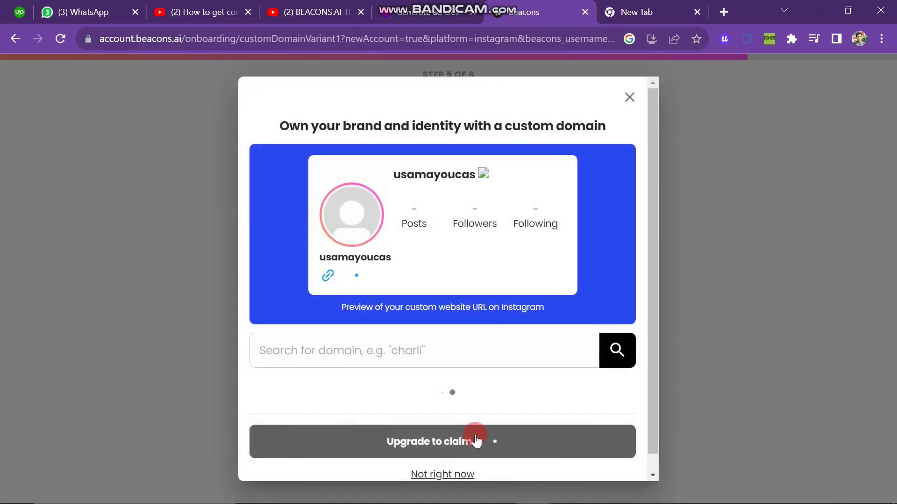
left_click_drag(276, 121, 606, 123)
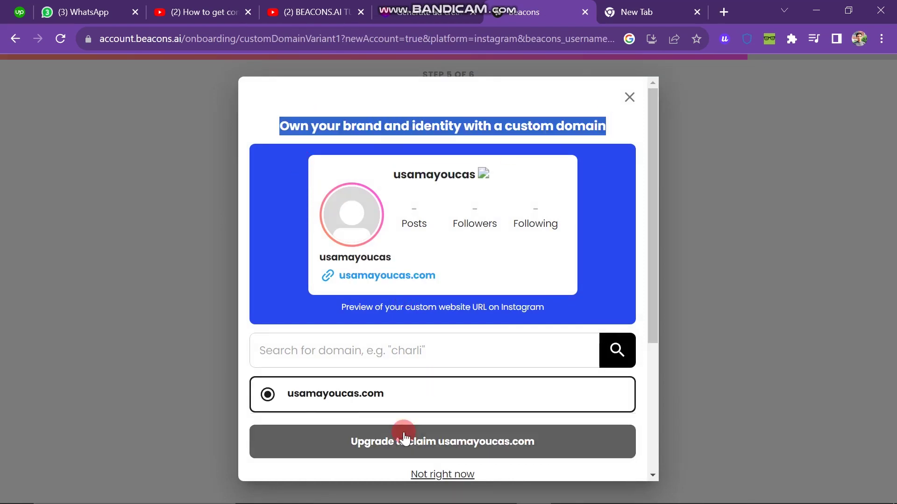
left_click(443, 473)
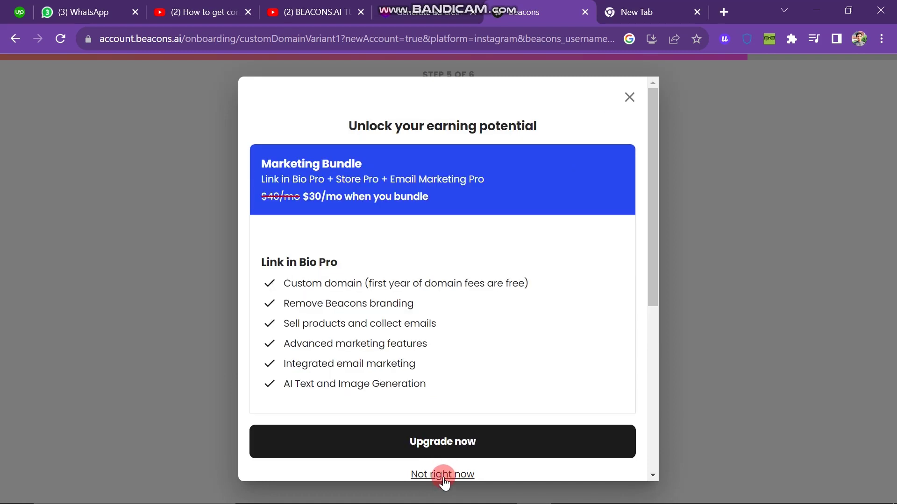
left_click(442, 477)
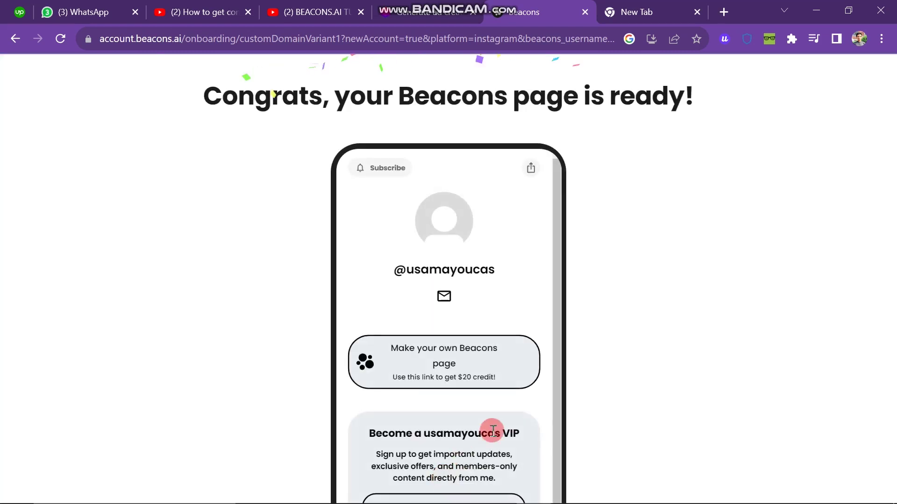
Step: Choose 'Create and sell products' as the main goal and confirm it
scroll(554, 360, "down", 2)
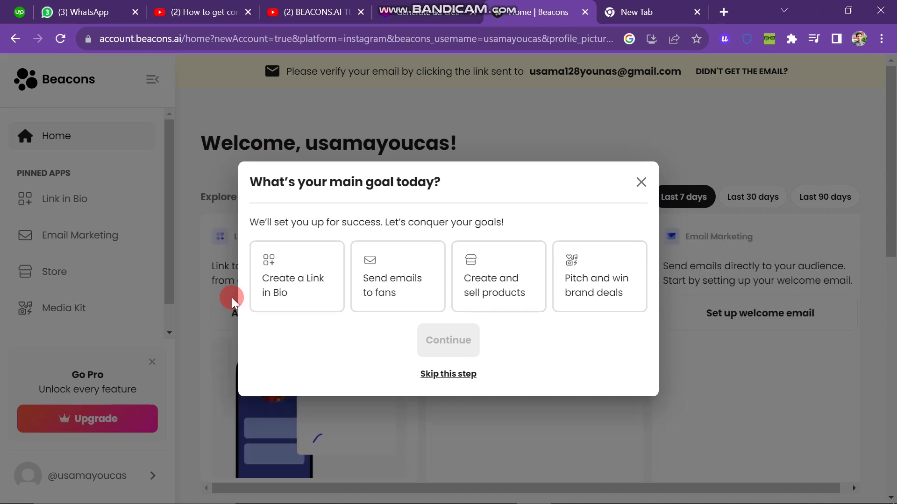
left_click(494, 277)
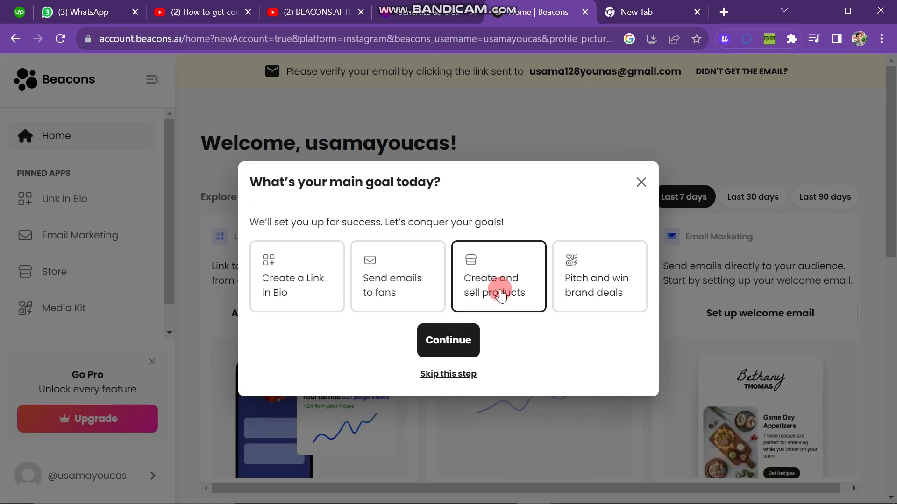
left_click(451, 346)
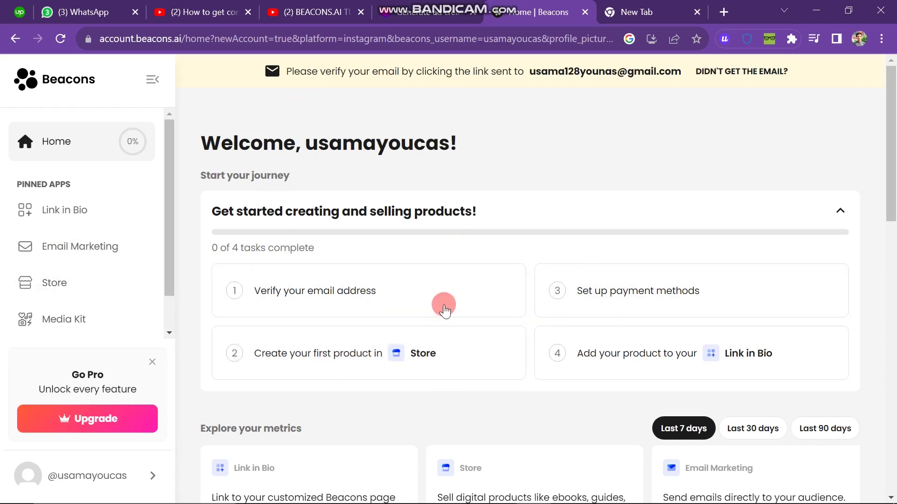
Step: Collapse and re-expand the sidebar, then open the Link in Bio editor from Pinned Apps
left_click_drag(260, 70, 475, 61)
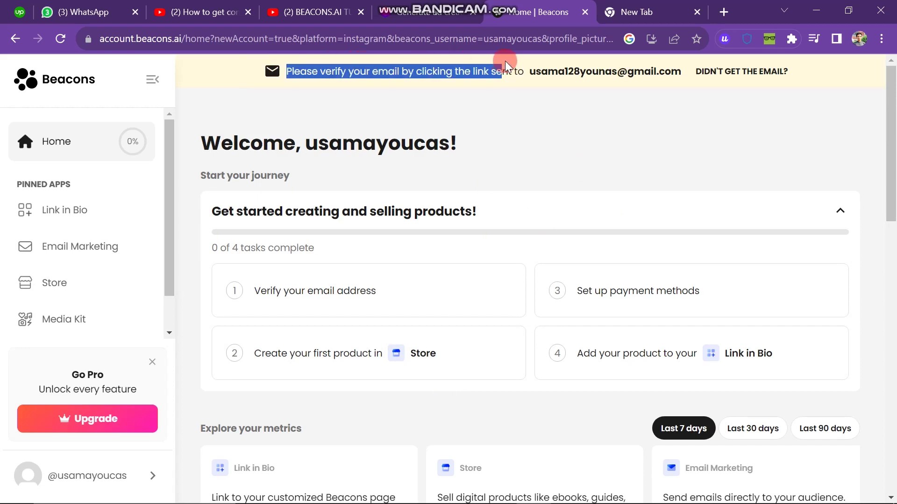
left_click(148, 87)
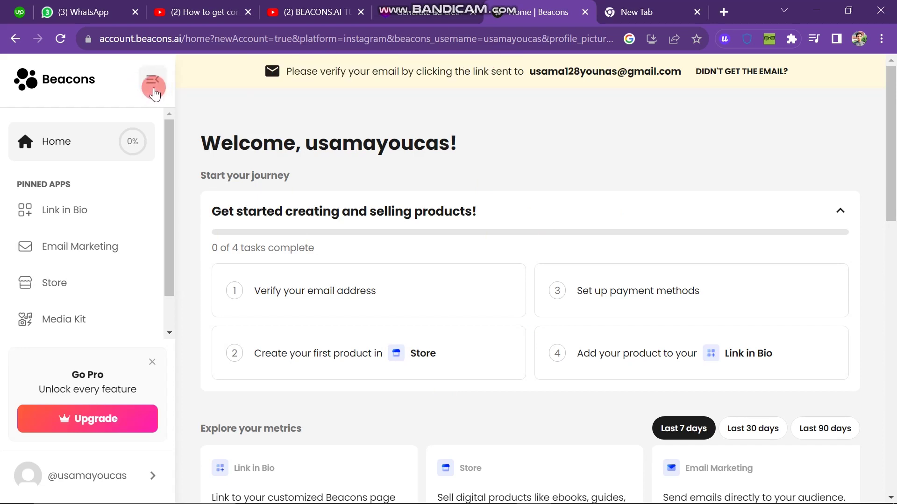
left_click(153, 90)
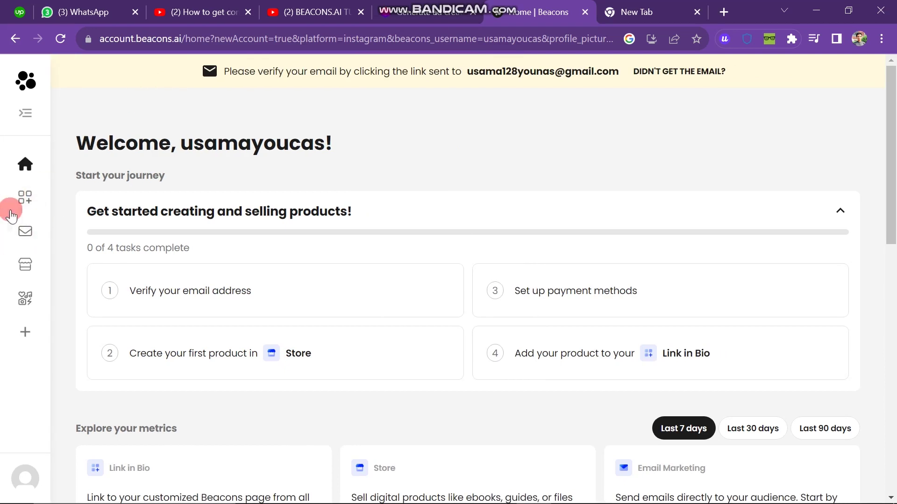
left_click(30, 117)
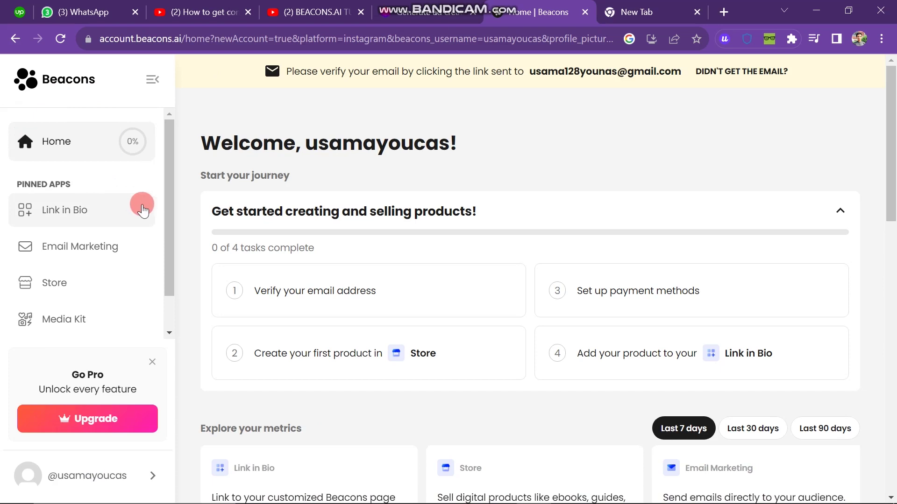
left_click(108, 216)
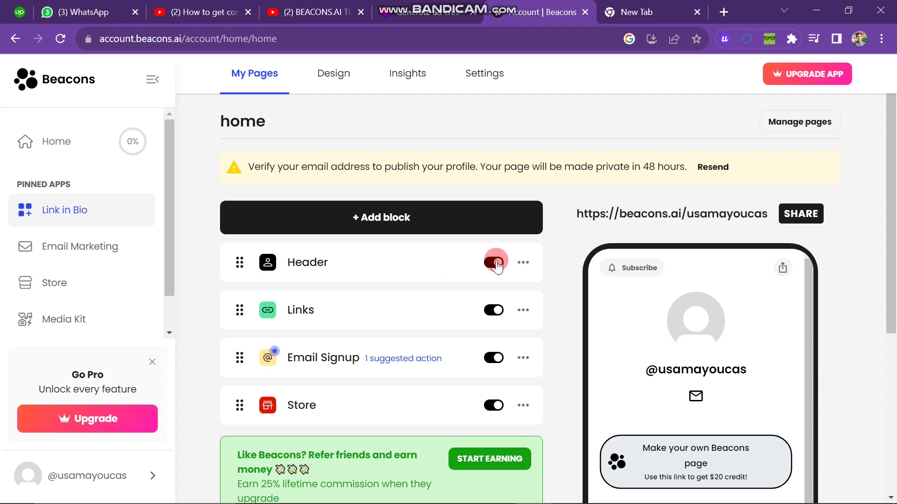
Step: Toggle the Header block off and back on
left_click(494, 263)
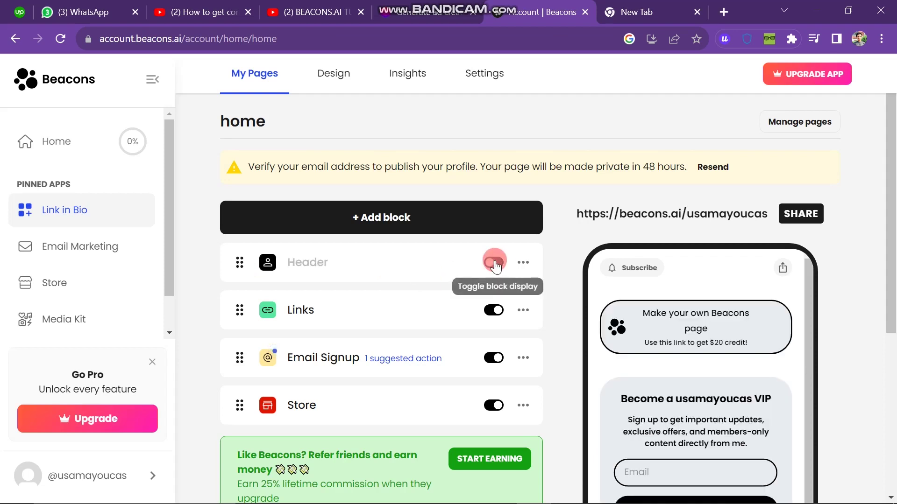
left_click(494, 263)
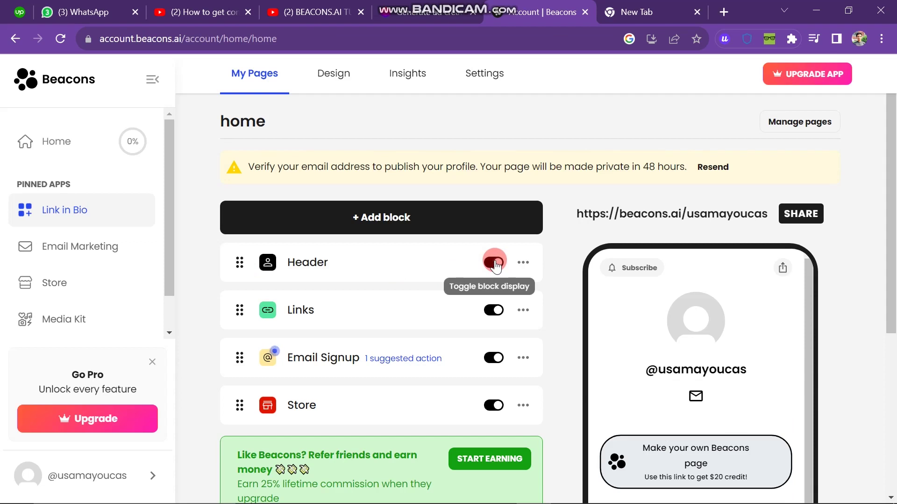
scroll(496, 266, "down", 1)
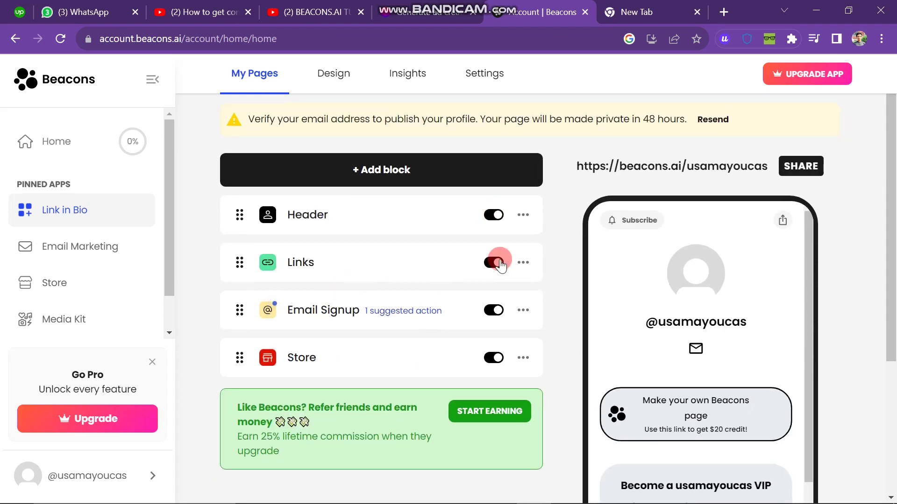
scroll(647, 338, "down", 4)
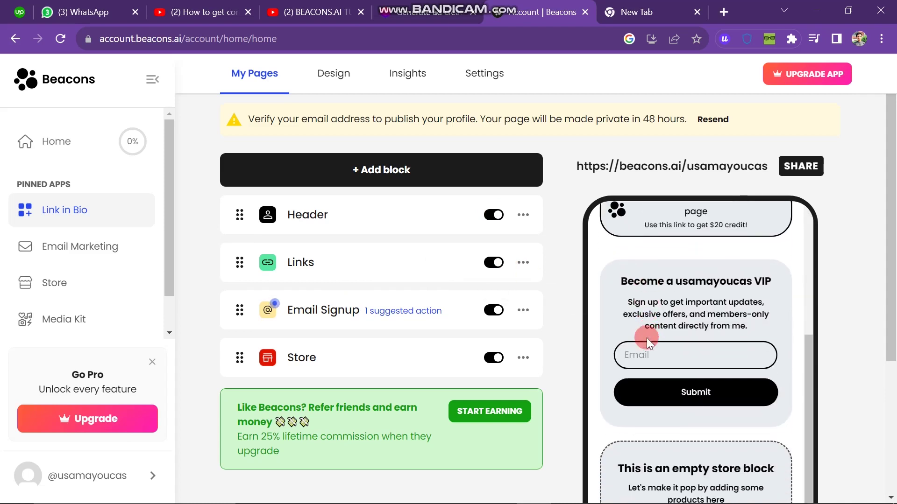
scroll(646, 338, "up", 1)
Step: Hide the Links block after toggling it, then hide the Email Signup block
left_click(495, 264)
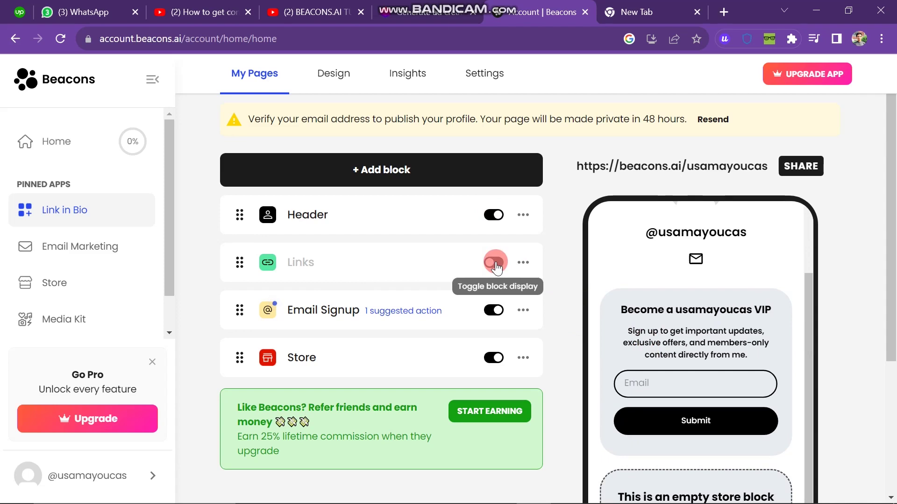
left_click(495, 263)
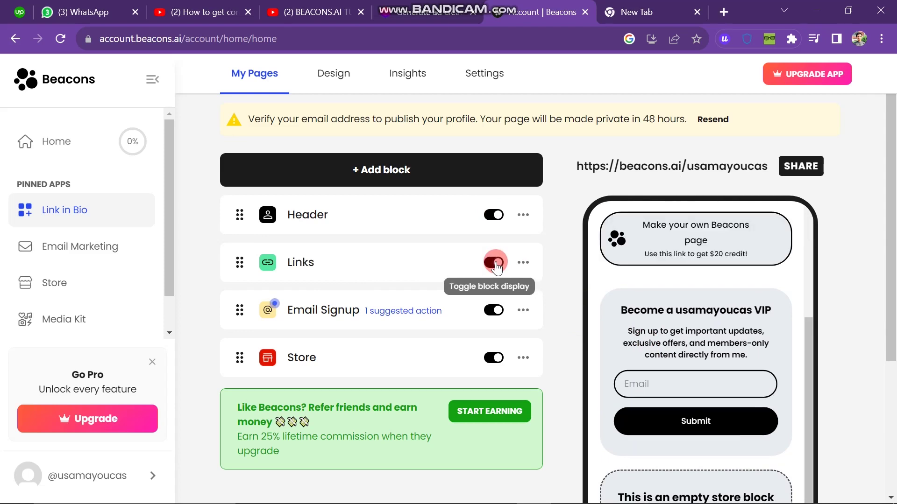
left_click(495, 265)
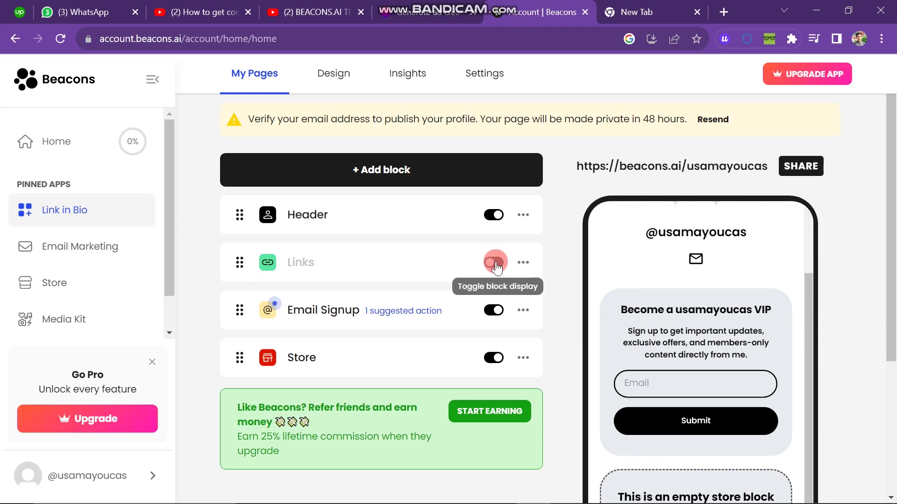
scroll(496, 268, "down", 1)
left_click(495, 269)
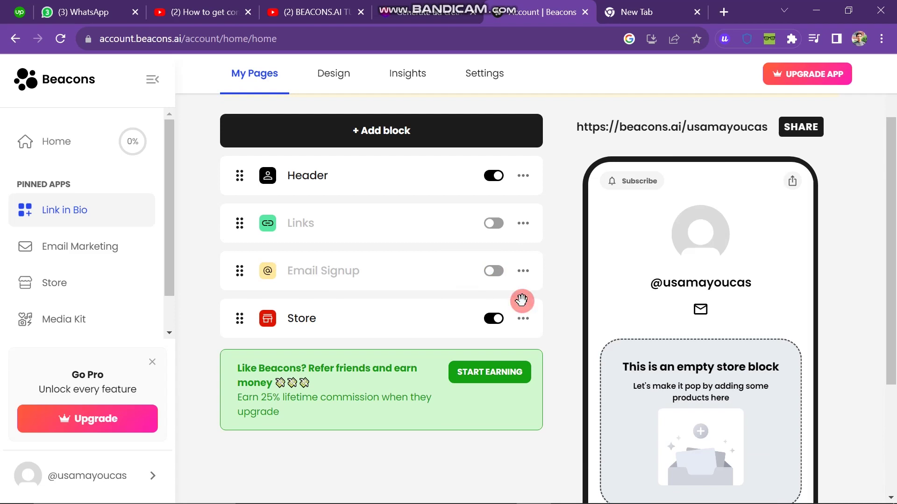
Step: Review the Email Signup block's Edit Block settings, then go through Email Marketing to the Store app
left_click(523, 270)
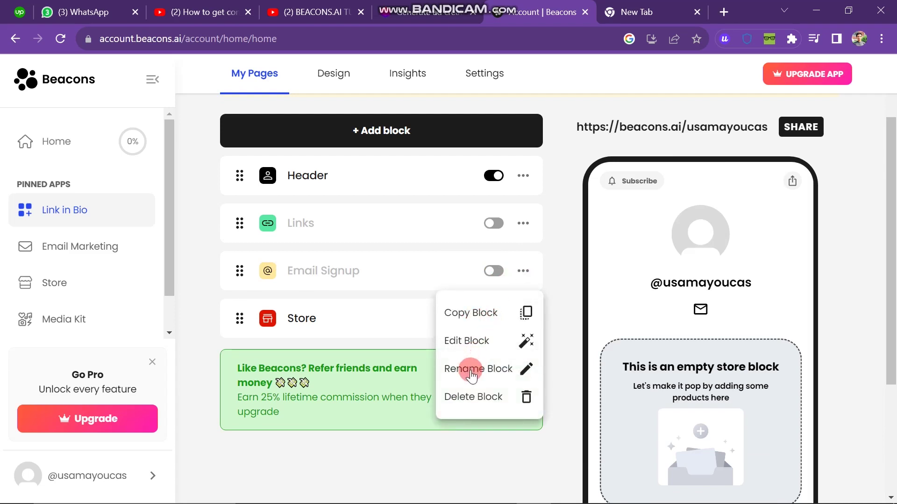
left_click(461, 340)
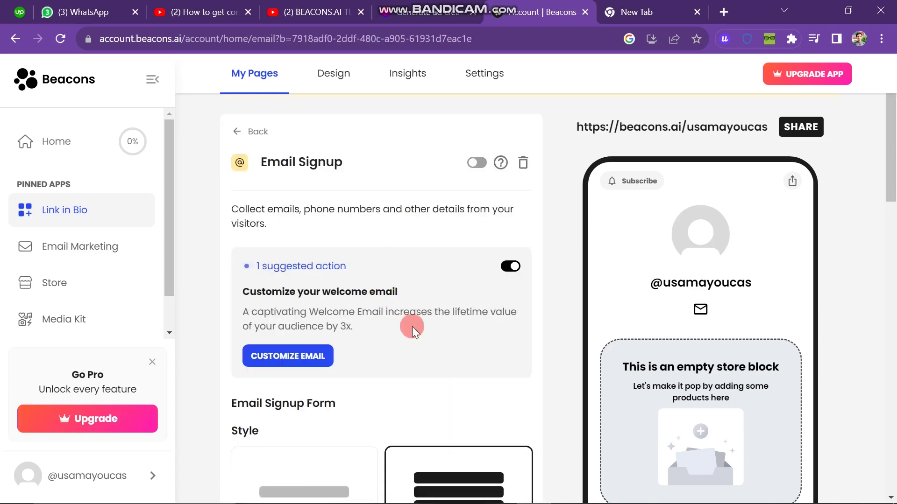
scroll(412, 326, "down", 10)
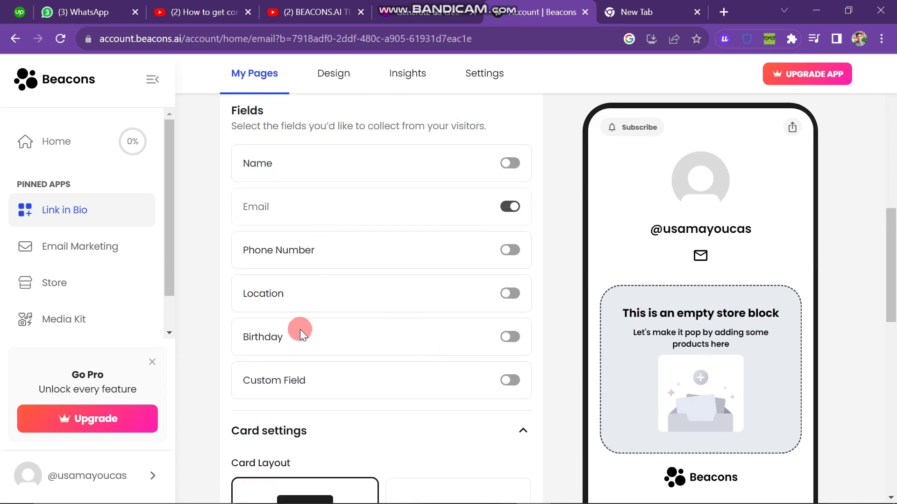
left_click(80, 246)
left_click(68, 244)
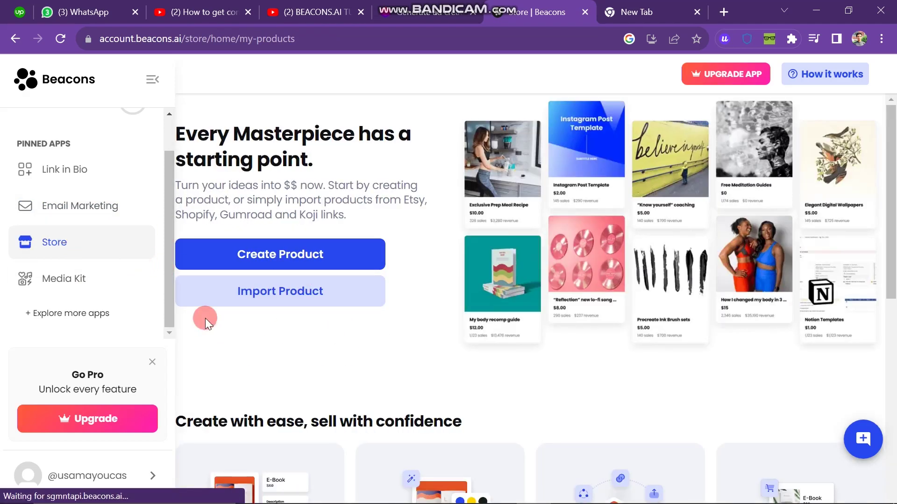
Step: Collapse the sidebar to icons only and select the Store page headline
left_click(150, 91)
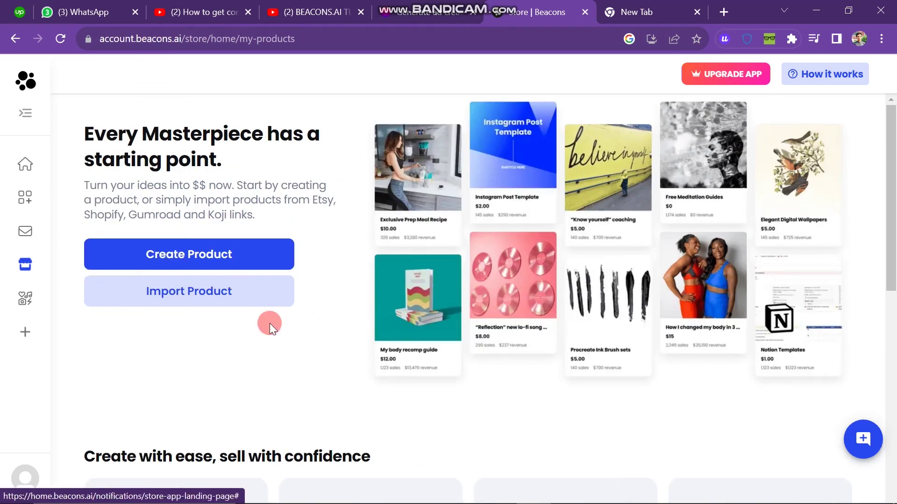
left_click(218, 298)
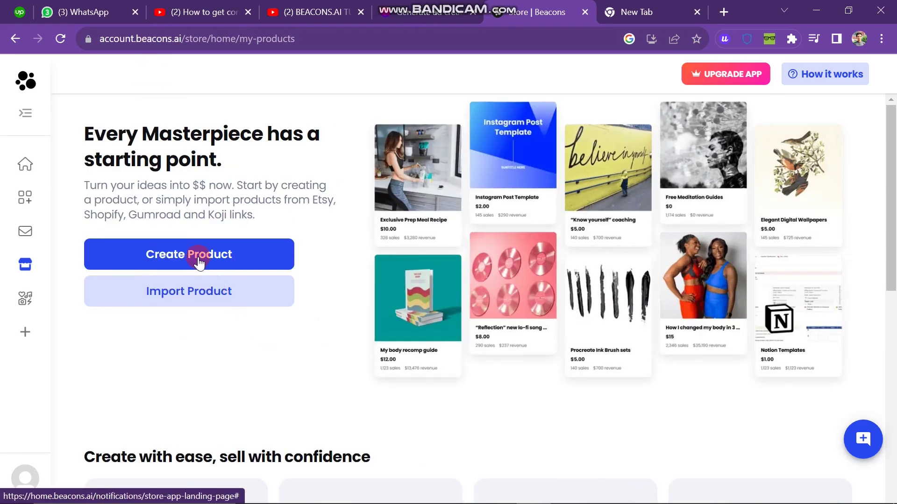
left_click_drag(86, 129, 267, 172)
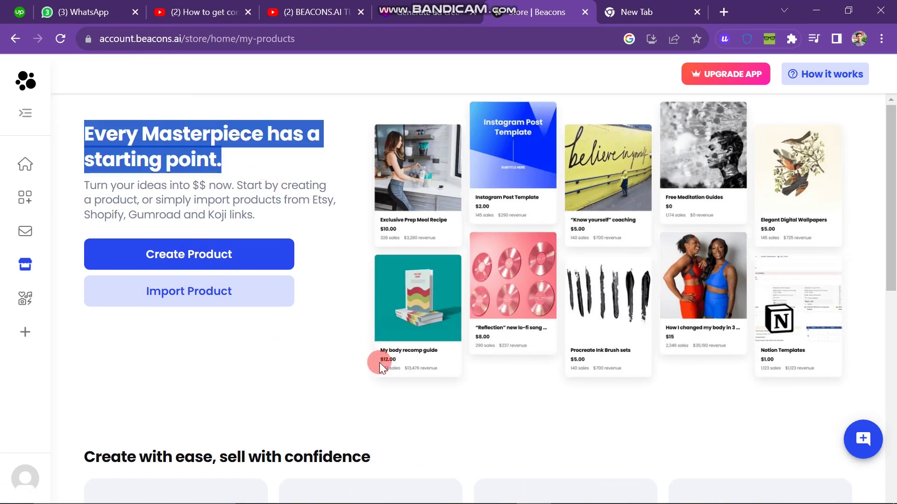
Step: Start a new product, choose Digital Products as its type, and advance to step 2
left_click(224, 255)
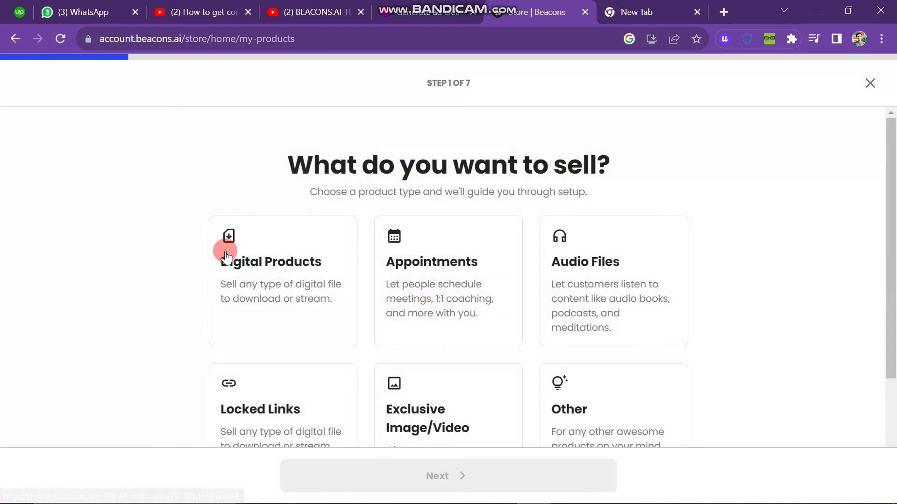
left_click_drag(293, 161, 715, 154)
left_click(304, 287)
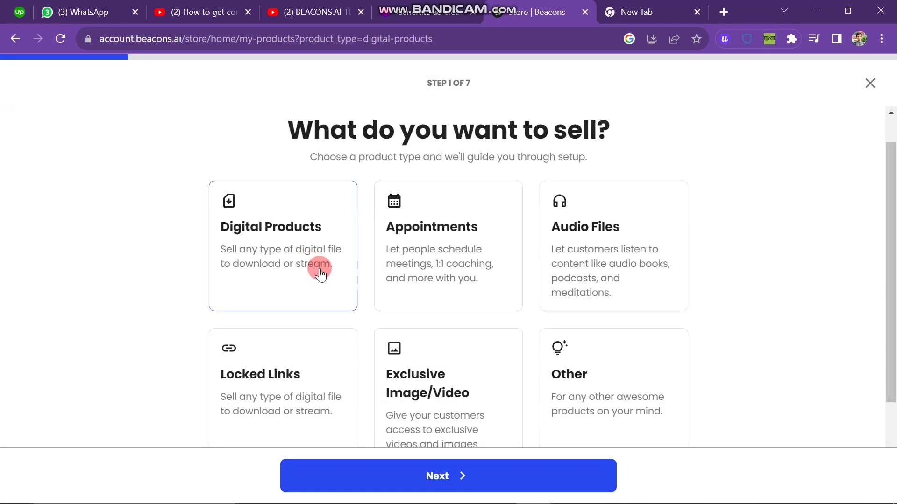
left_click(465, 481)
Step: Pass the theme step and rename the product to 'd Product'
left_click(465, 475)
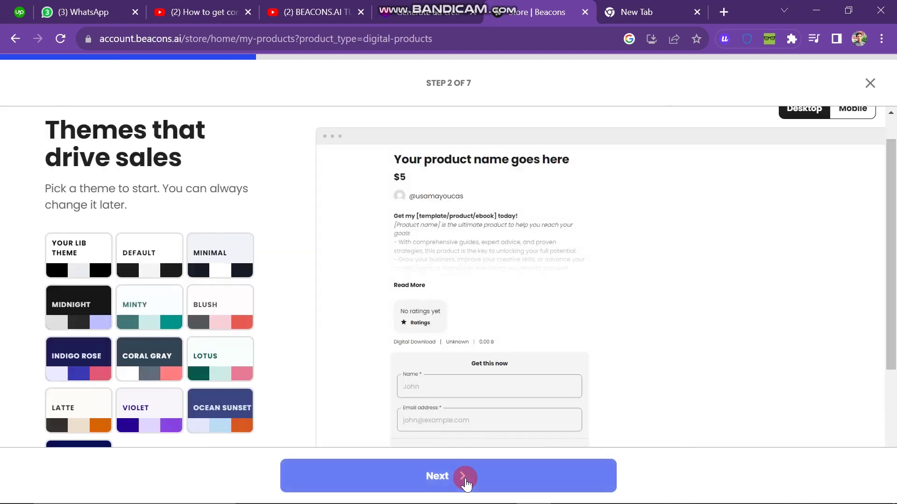
double_click(135, 244)
key("BackSpace")
key("BackSpace")
key("BackSpace")
key("BackSpace")
key("BackSpace")
key("BackSpace")
key("BackSpace")
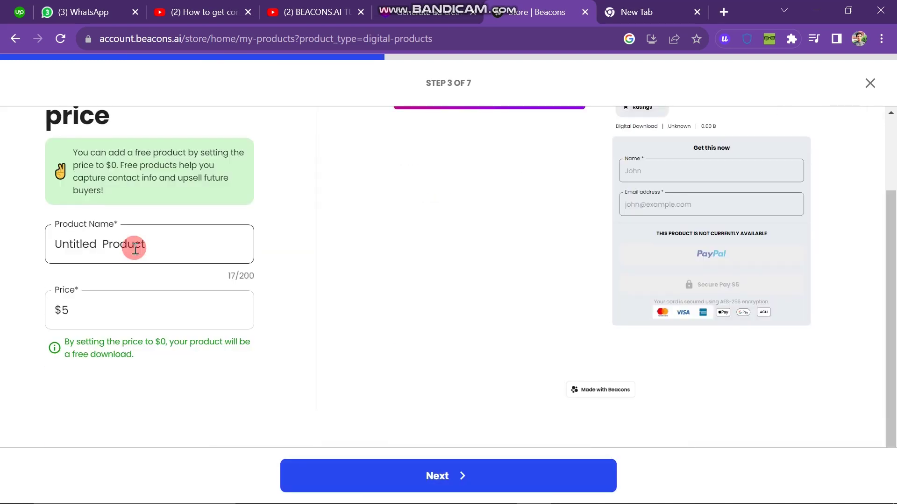
key("BackSpace")
key("BackSpace")
key("BackSpace")
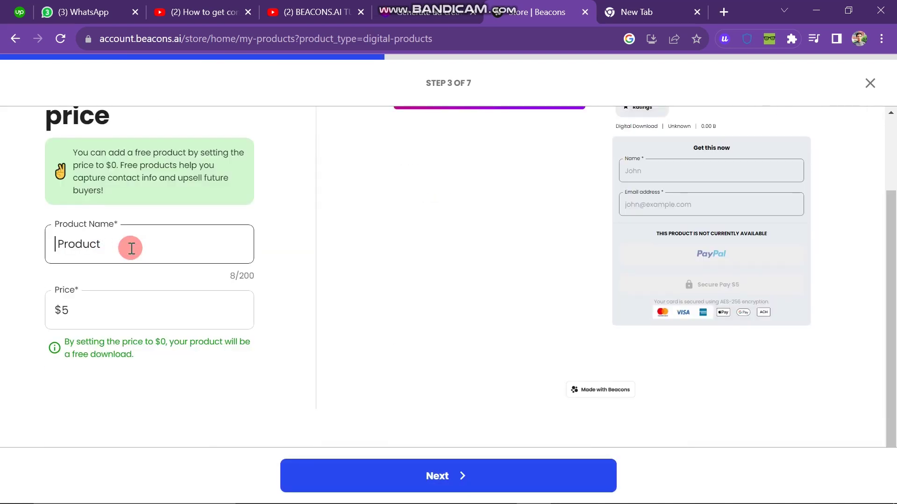
type("d")
left_click(71, 311)
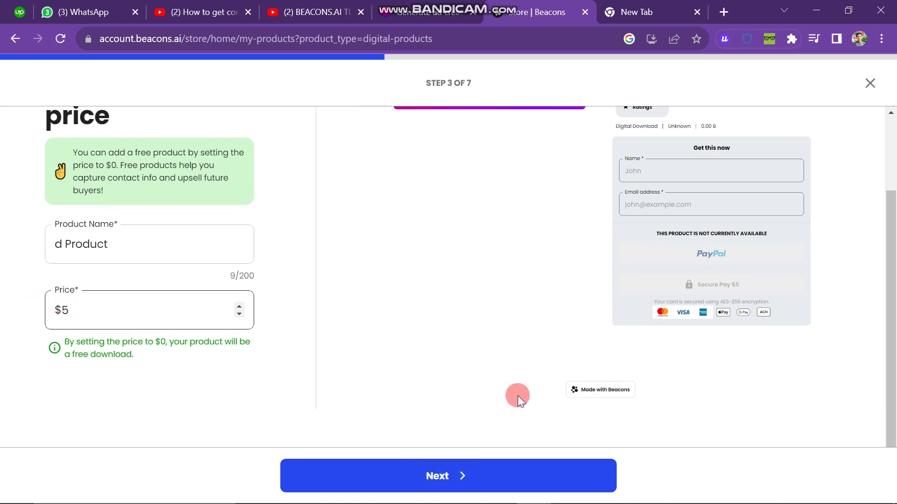
Step: Check the product page in Mobile and Desktop preview, then save at $5 for step 4
scroll(578, 313, "up", 5)
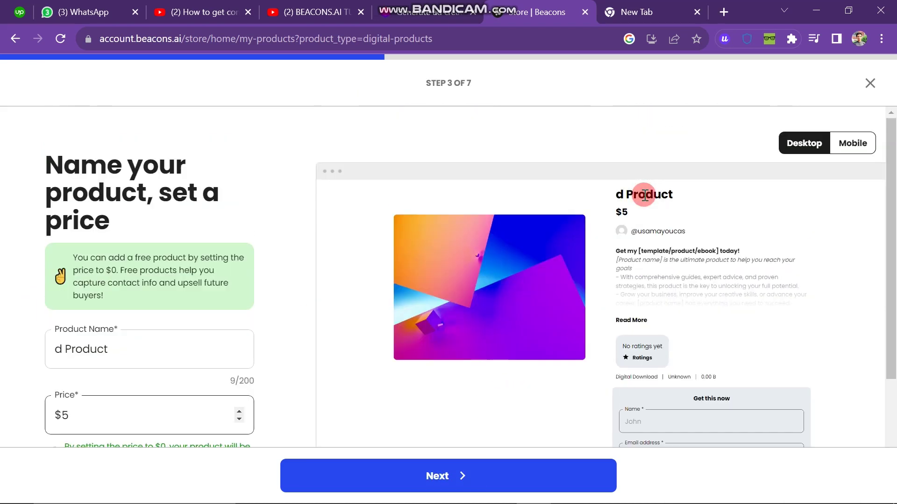
left_click(851, 144)
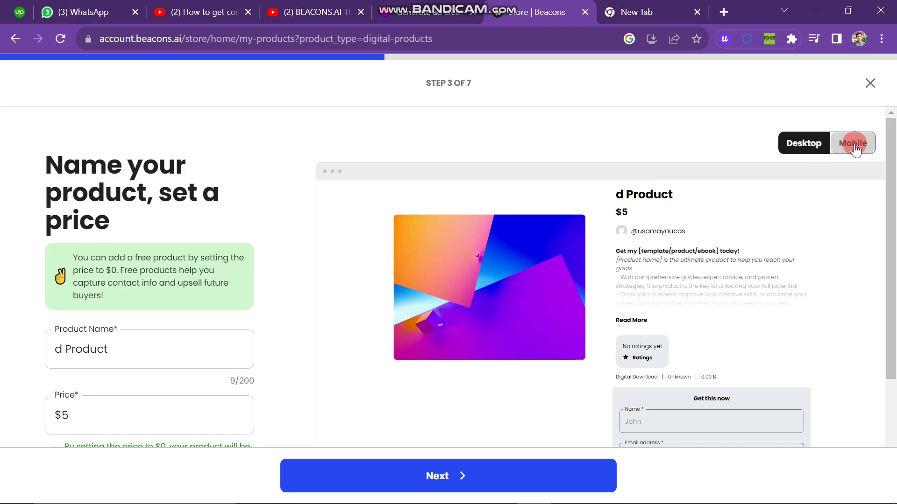
scroll(647, 330, "down", 10)
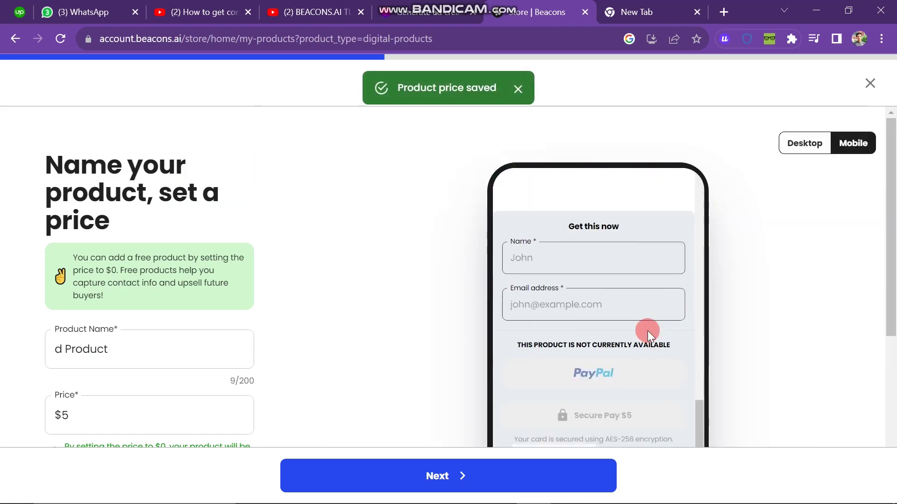
scroll(647, 331, "up", 10)
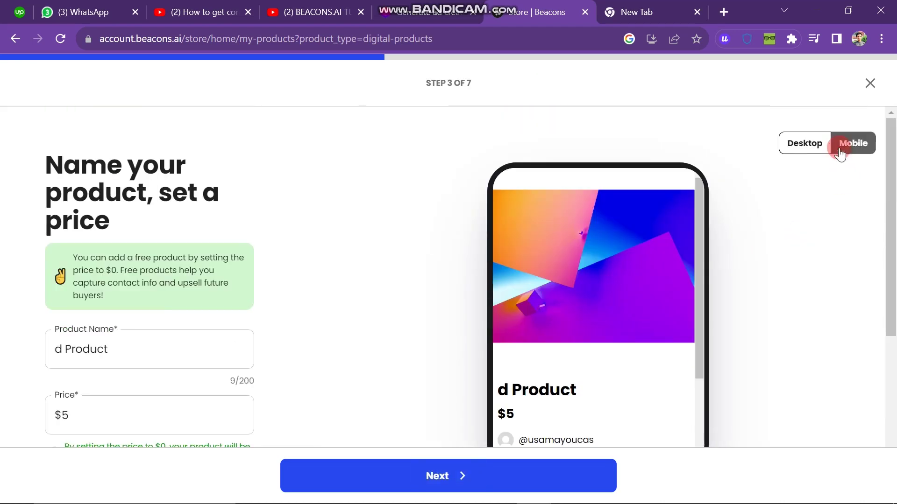
left_click(807, 145)
scroll(645, 240, "down", 6)
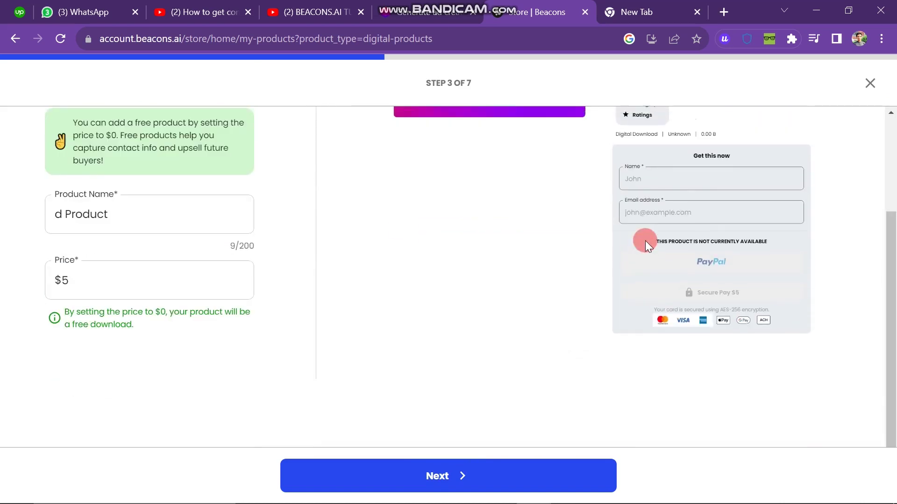
left_click(551, 471)
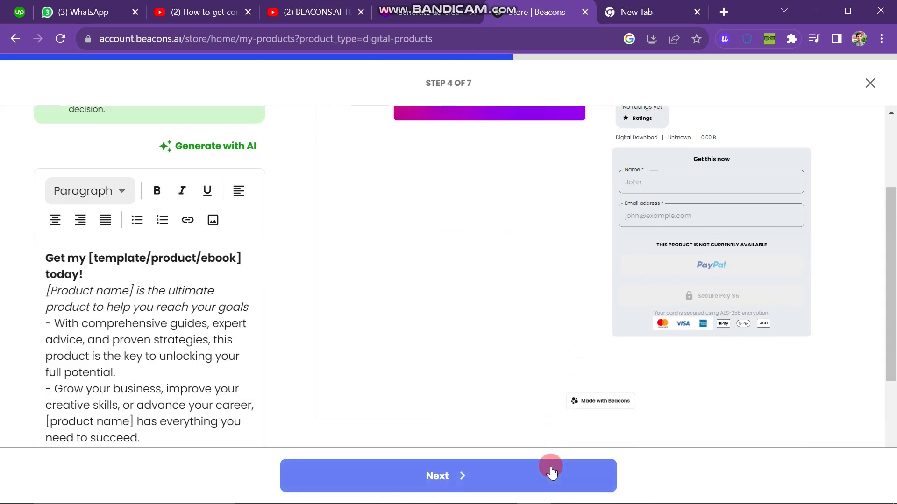
Step: Replace the template description with the word 'youtube' in bold italic
scroll(192, 384, "up", 3)
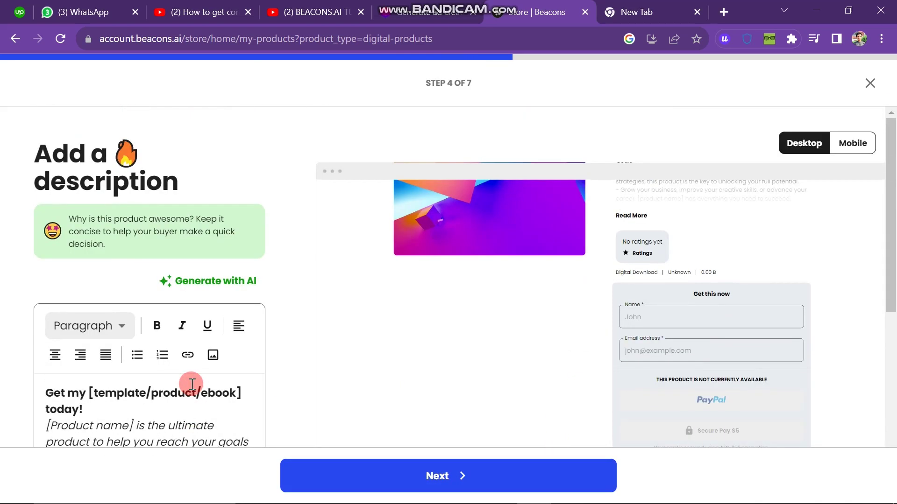
left_click_drag(46, 392, 225, 392)
type("Gyou need to succeed.")
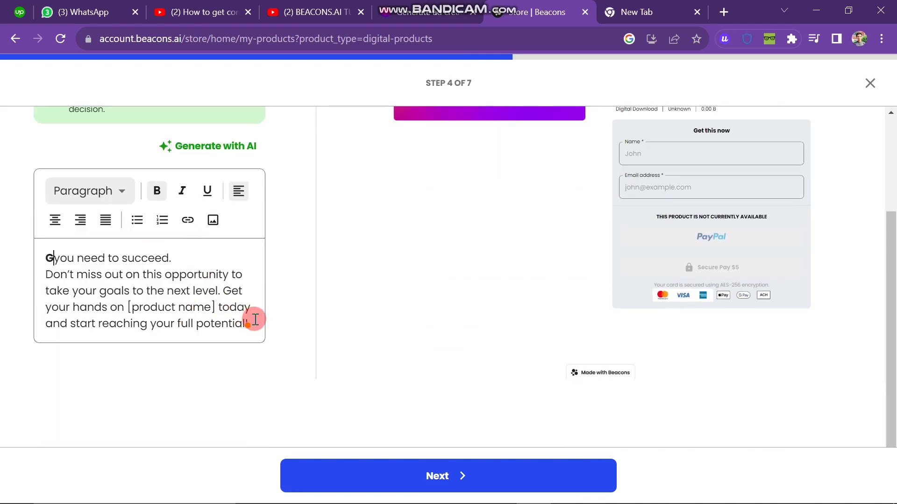
left_click_drag(256, 320, 36, 242)
key("BackSpace")
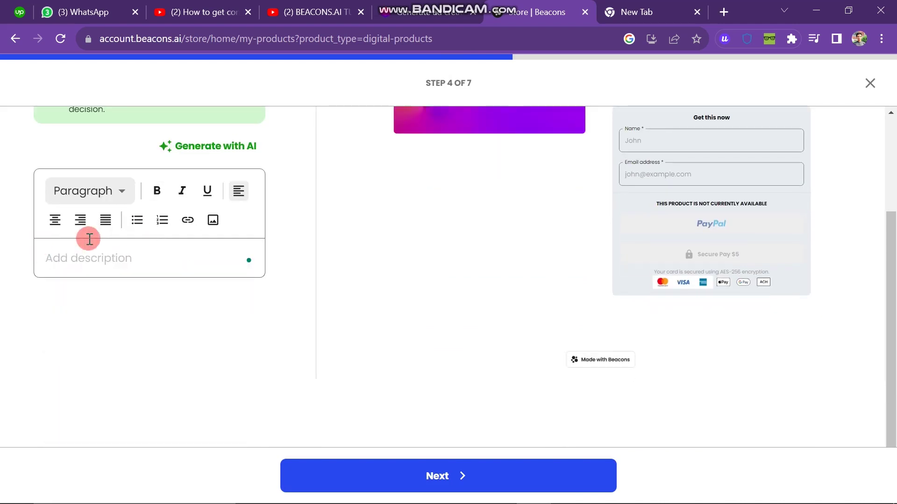
type("yo")
type("utube")
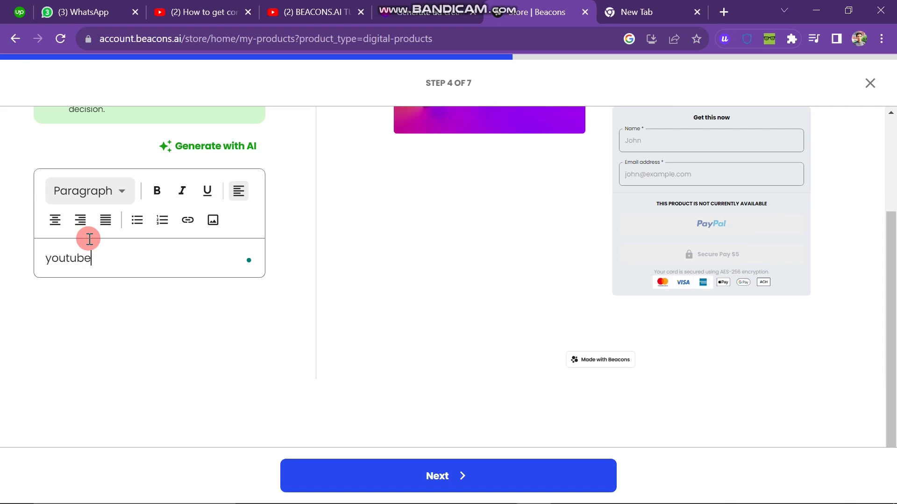
scroll(297, 373, "up", 1)
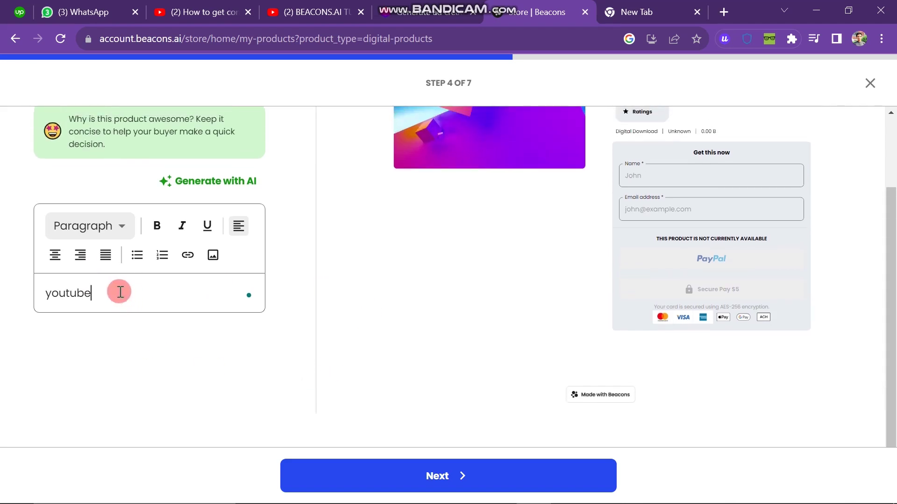
left_click_drag(118, 292, 4, 296)
left_click(157, 234)
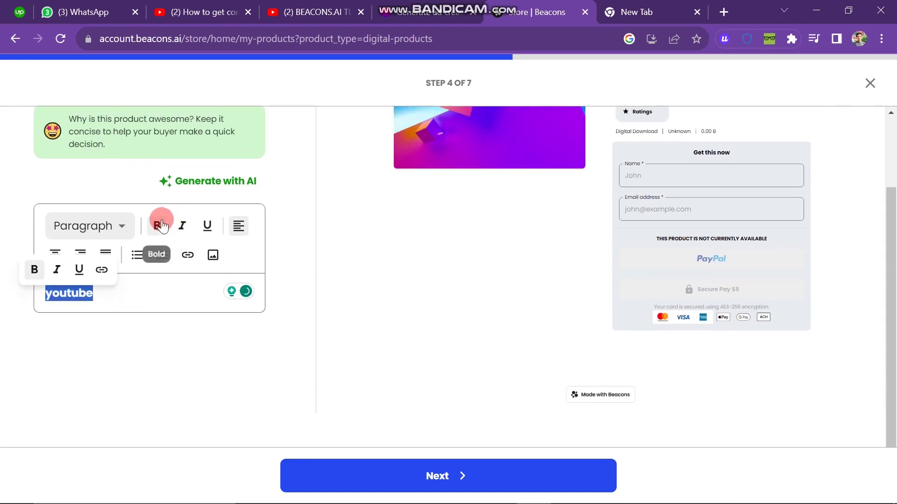
left_click(189, 227)
Step: Insert an uploaded image into the description and advance to step 5
left_click(213, 255)
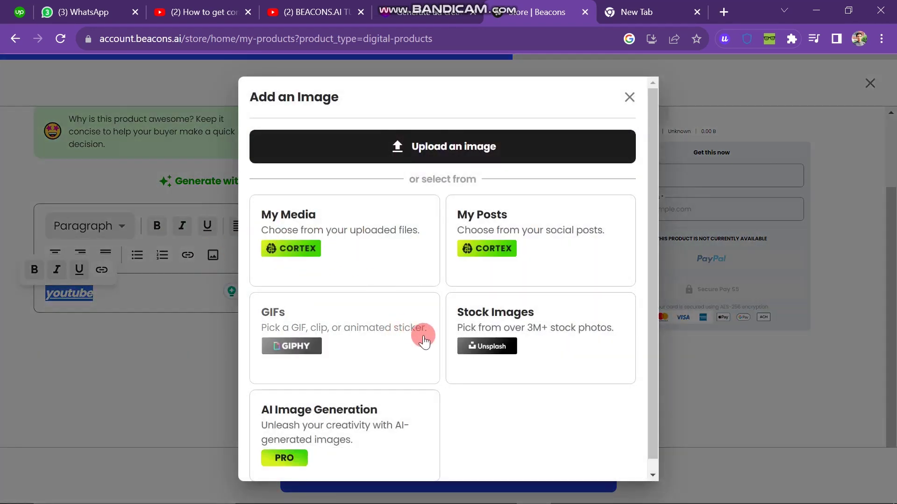
scroll(505, 430, "down", 1)
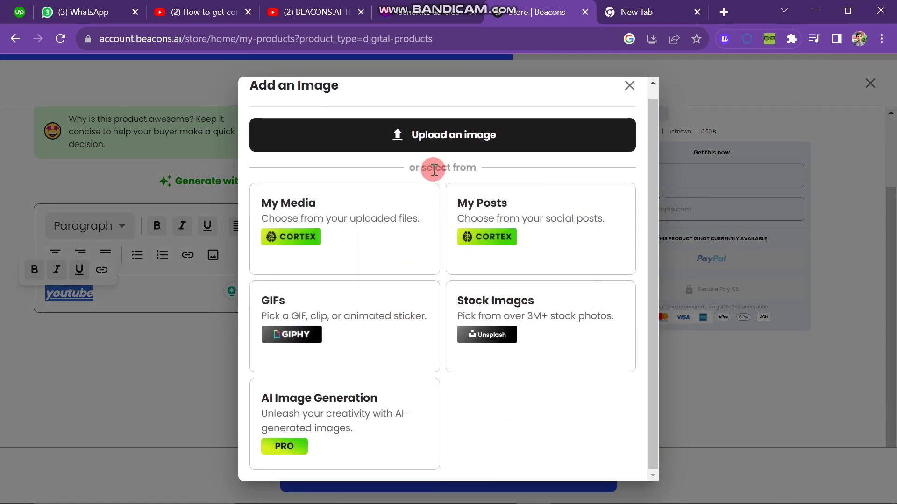
scroll(476, 175, "up", 1)
left_click(456, 158)
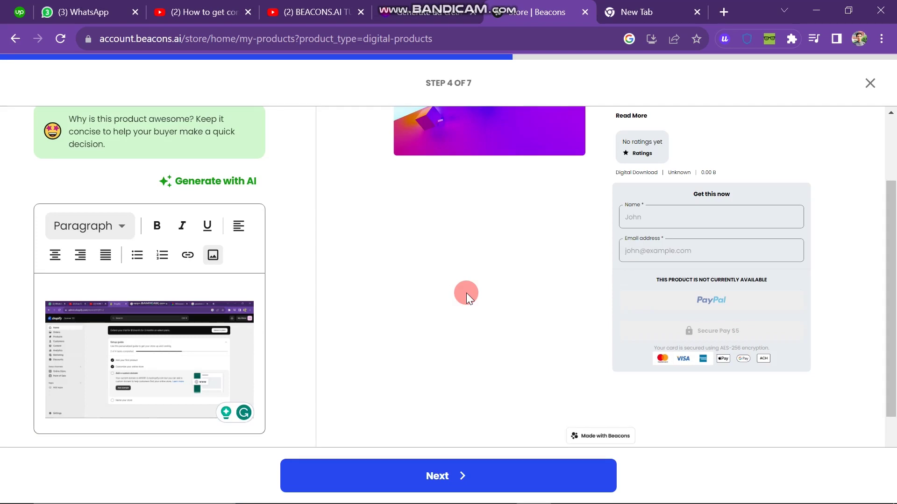
key("Return")
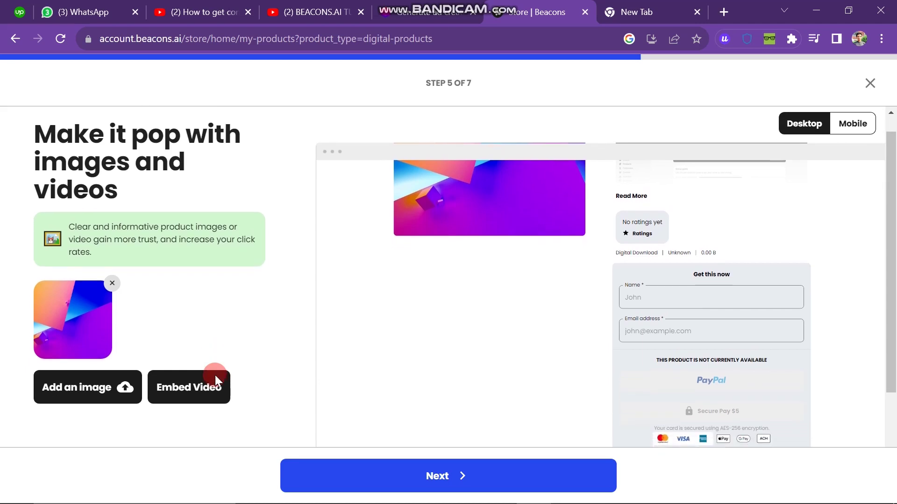
Step: Upload the green t-shirt photo as a second product image and continue to step 6
scroll(215, 375, "down", 1)
left_click(126, 347)
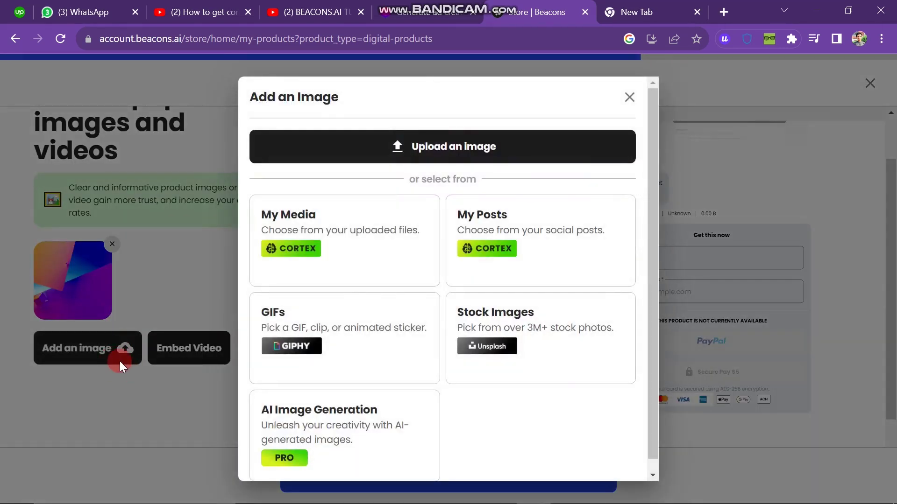
left_click(467, 161)
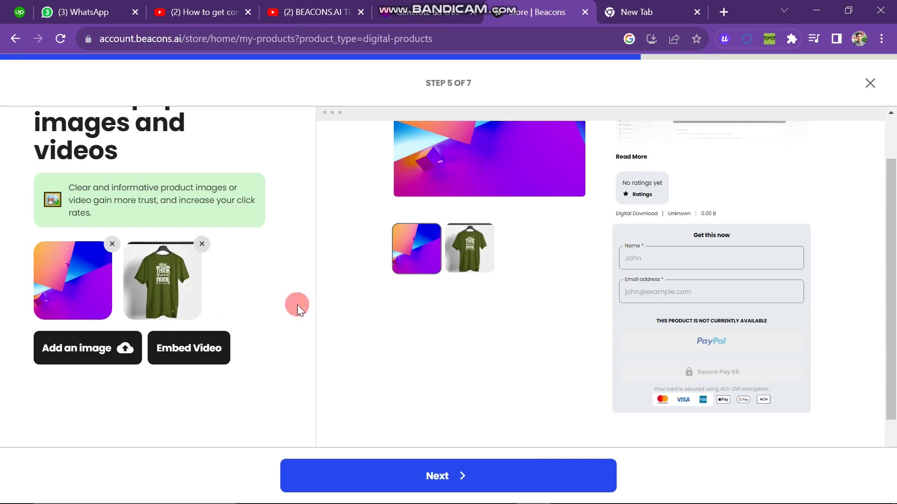
left_click(480, 474)
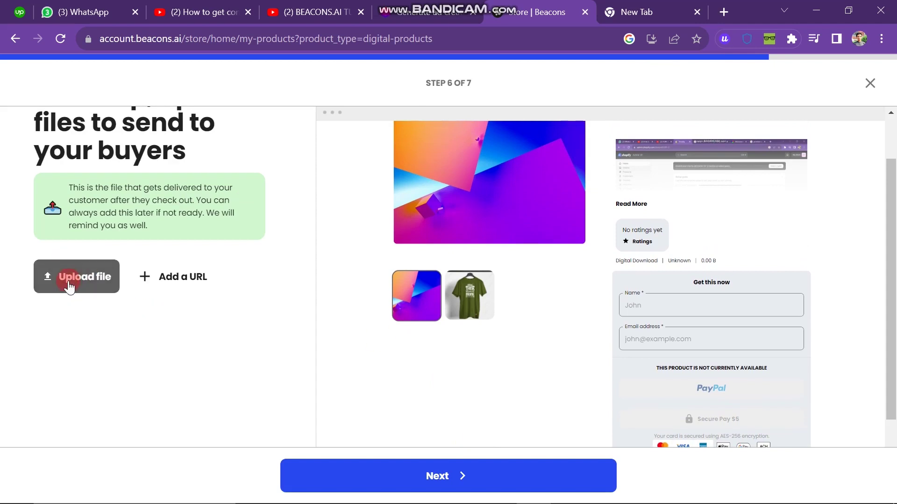
Step: Pass the buyer files step without a file, reach step 7, and go to the store
left_click(71, 299)
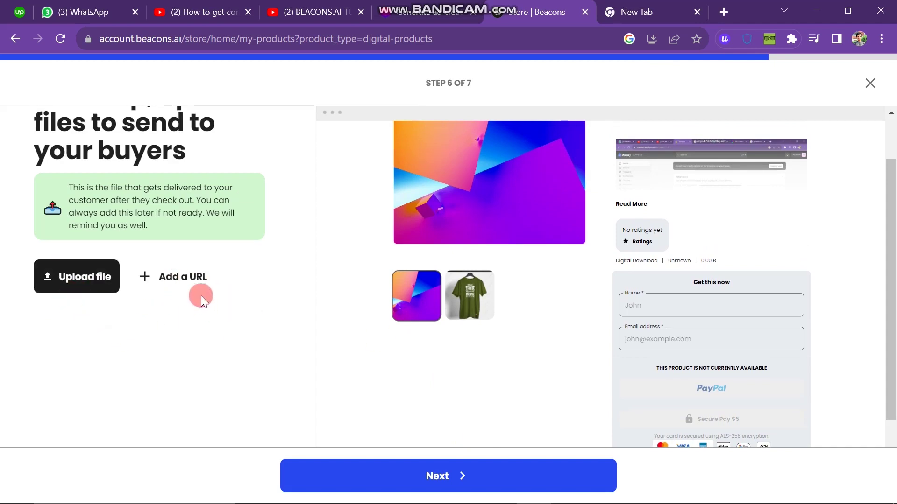
left_click(374, 467)
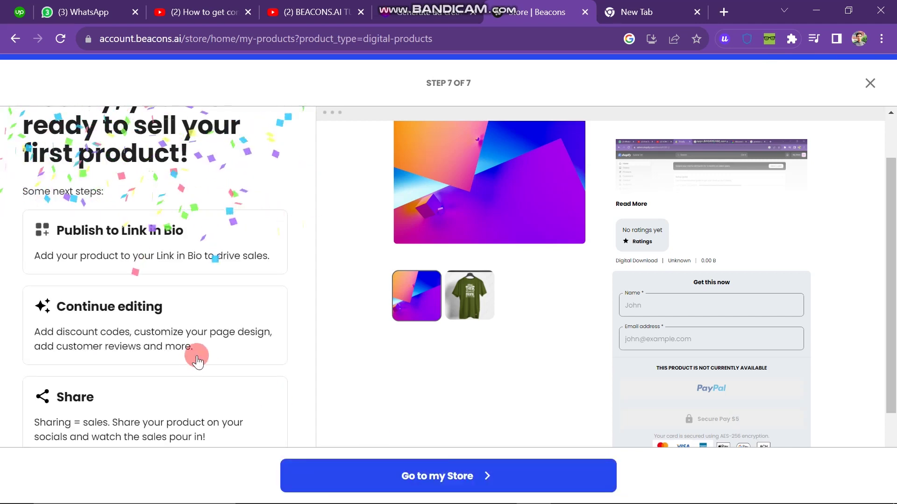
left_click_drag(21, 125, 220, 178)
left_click(280, 336)
scroll(280, 336, "down", 1)
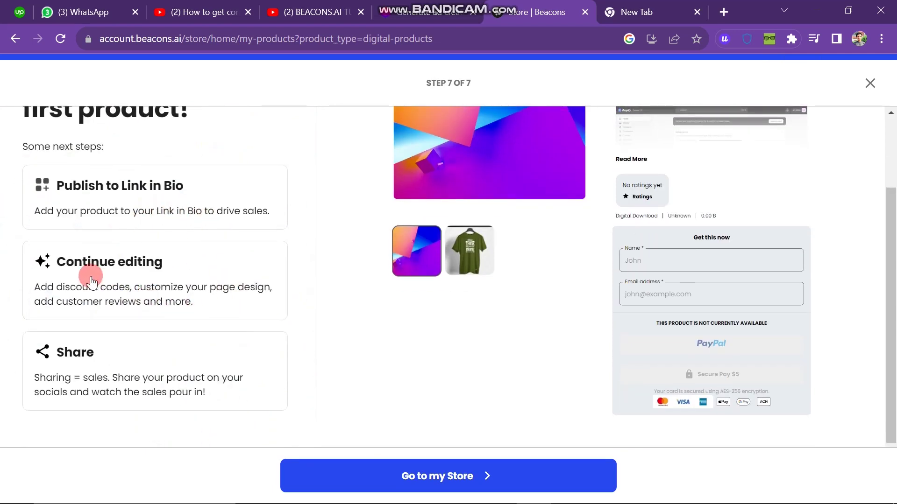
left_click(423, 479)
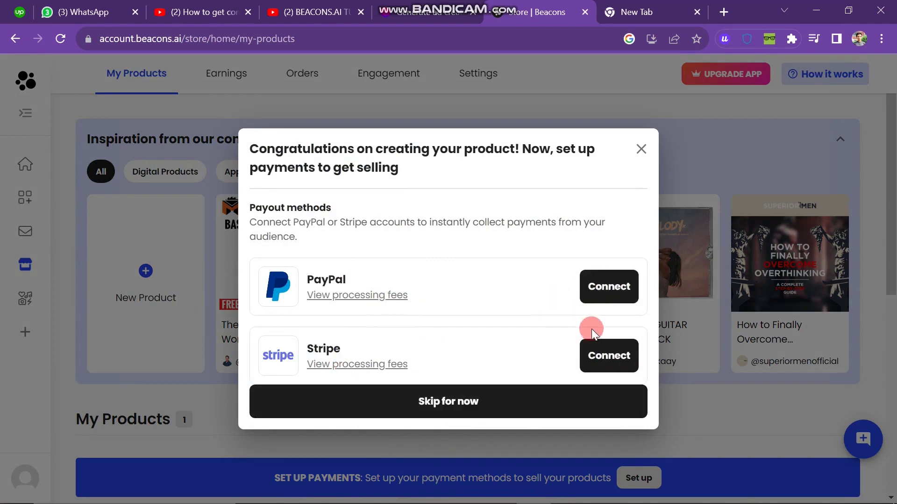
Step: Skip the payment setup and review the new product card flagged Missing File
left_click(327, 402)
scroll(196, 394, "up", 3)
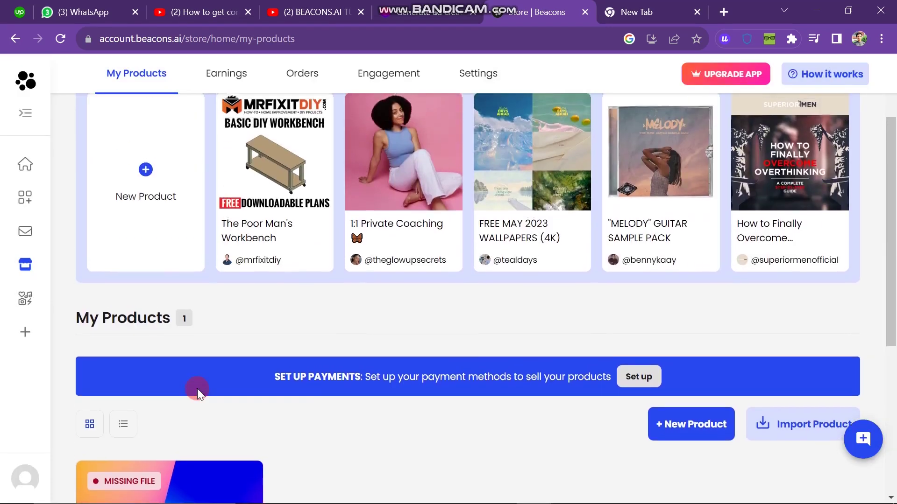
scroll(523, 369, "down", 5)
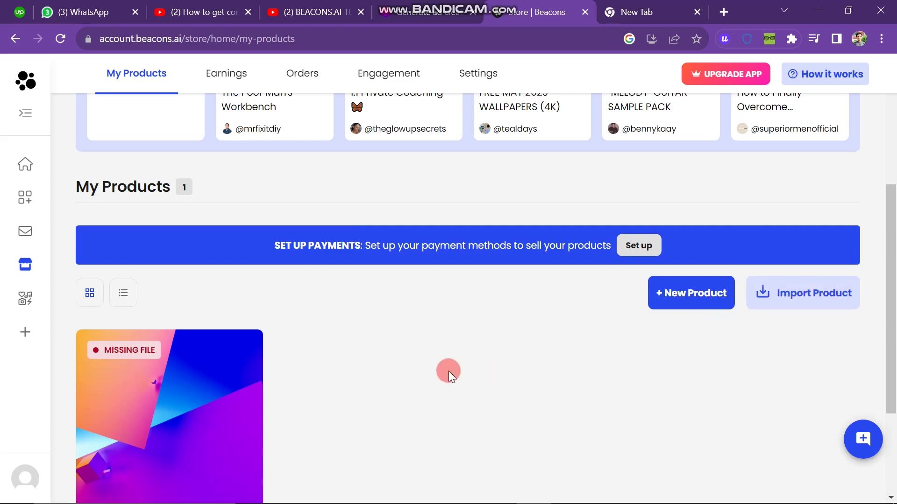
scroll(449, 371, "up", 5)
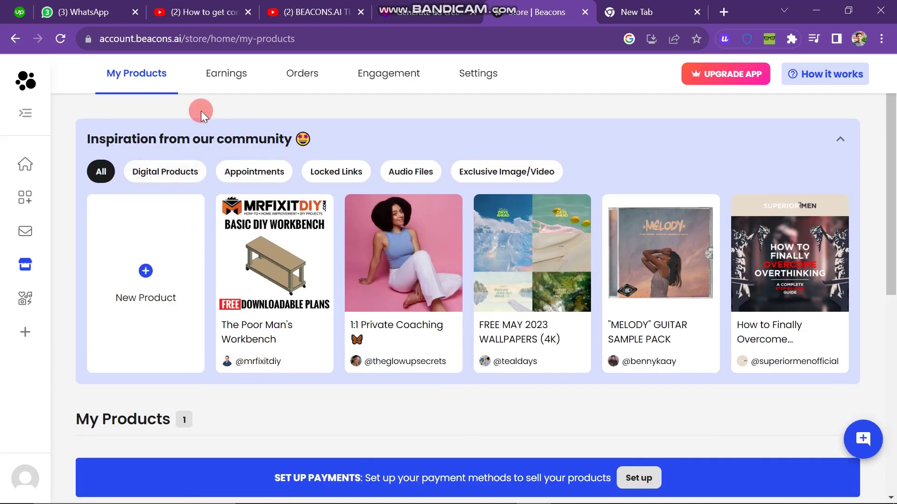